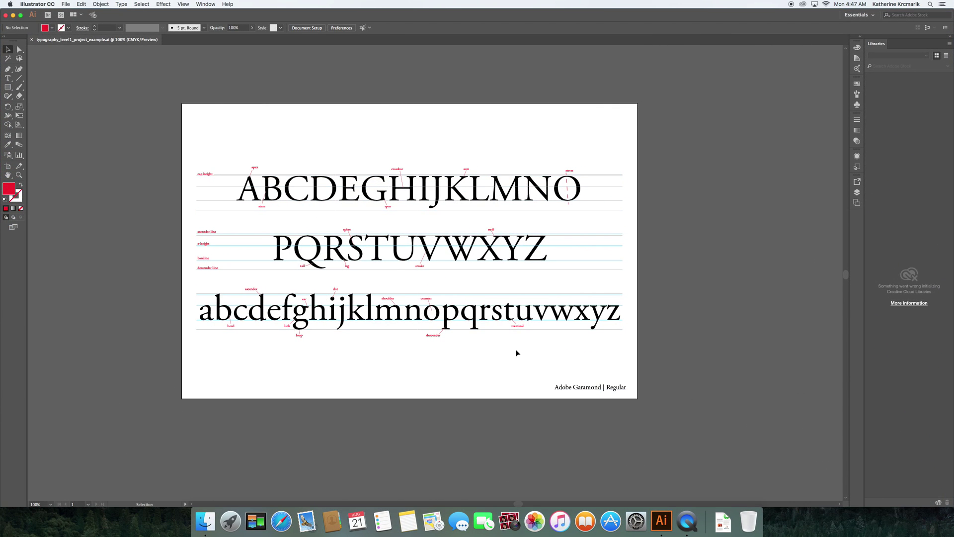
Create a Tabloid print document in inches with landscape orientation, 17 by 11 in, and view it at 100%.
{"action": "scroll", "coordinate": [515, 349], "scroll_direction": "left", "scroll_amount": 2}
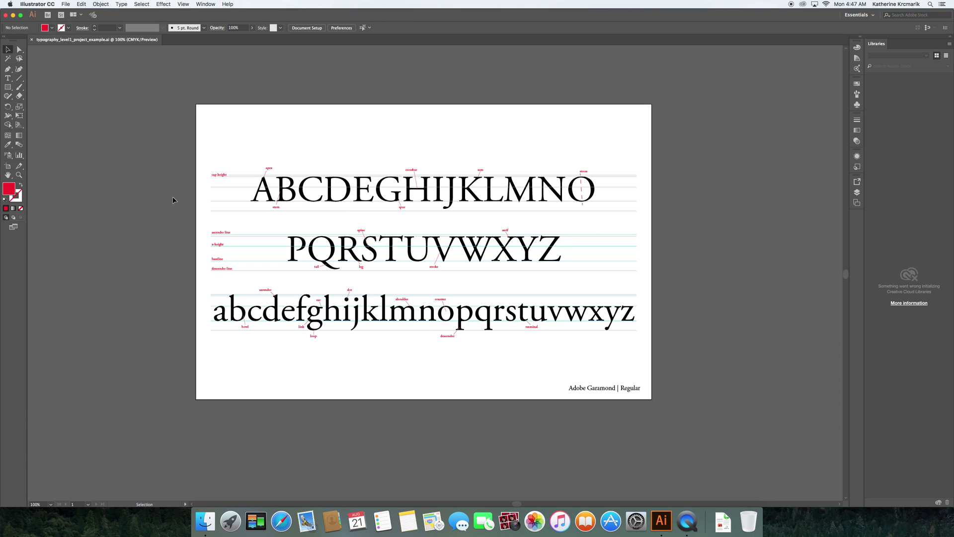
{"action": "left_click", "coordinate": [66, 4]}
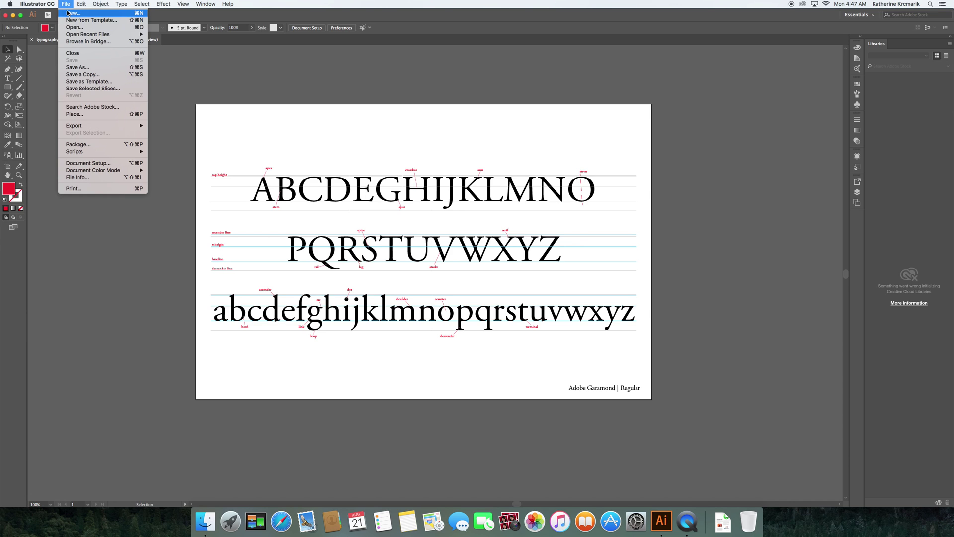
{"action": "left_click", "coordinate": [68, 13]}
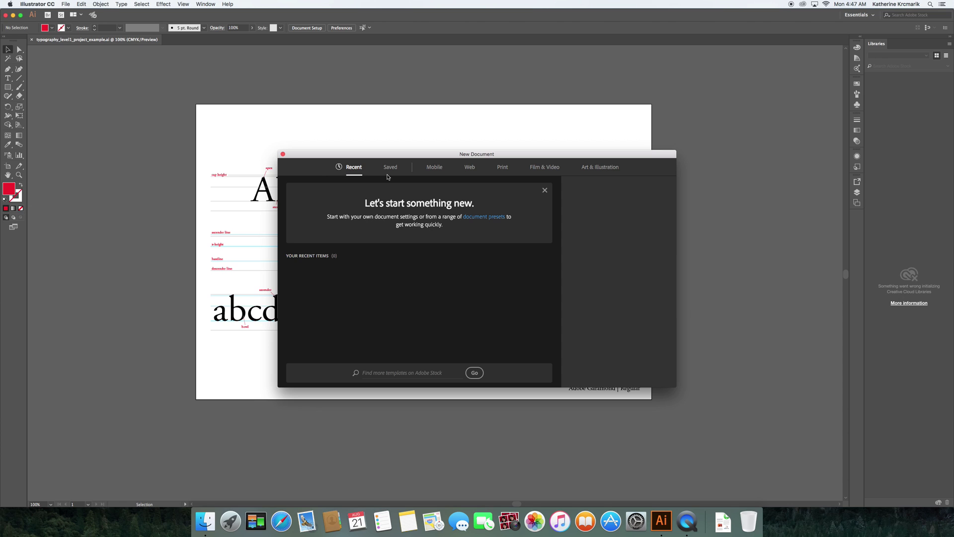
{"action": "left_click", "coordinate": [503, 169]}
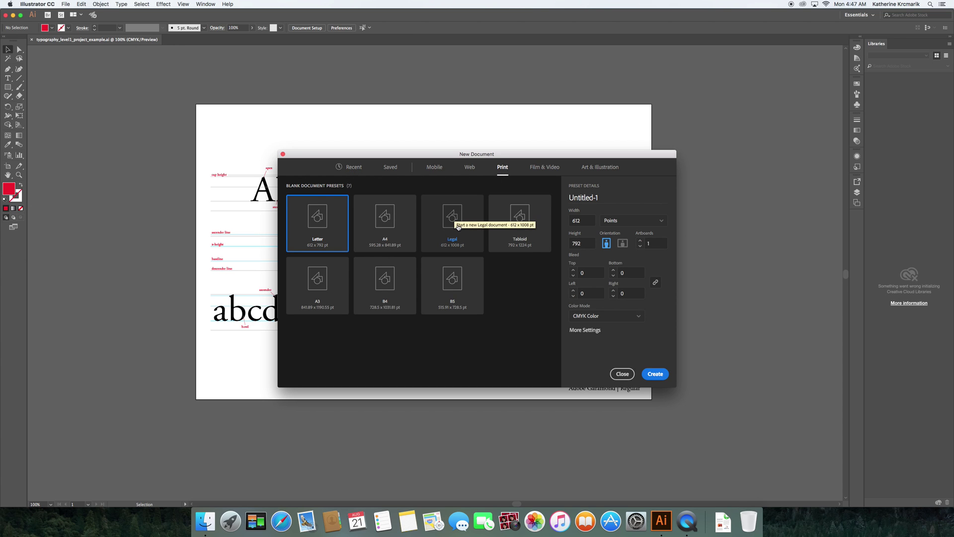
{"action": "left_click", "coordinate": [519, 221]}
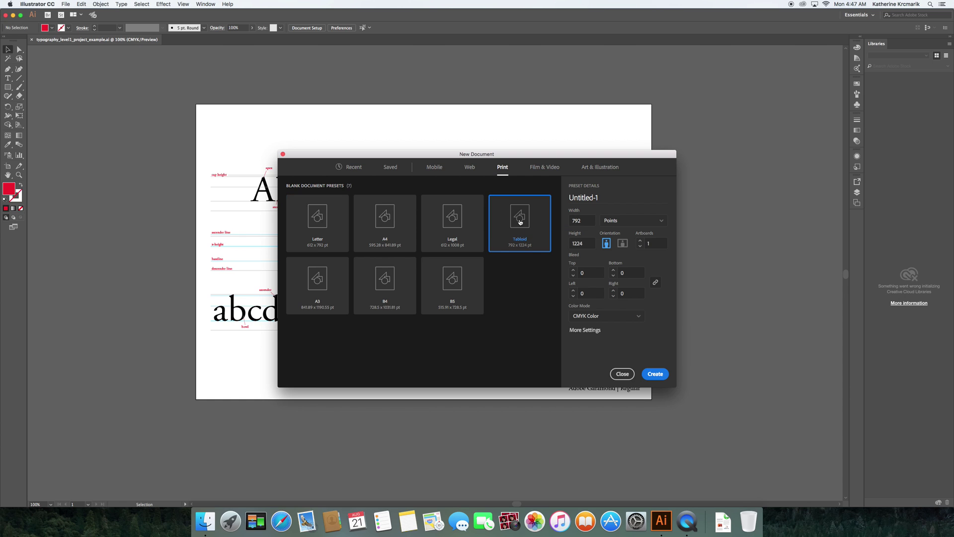
{"action": "left_click", "coordinate": [623, 223]}
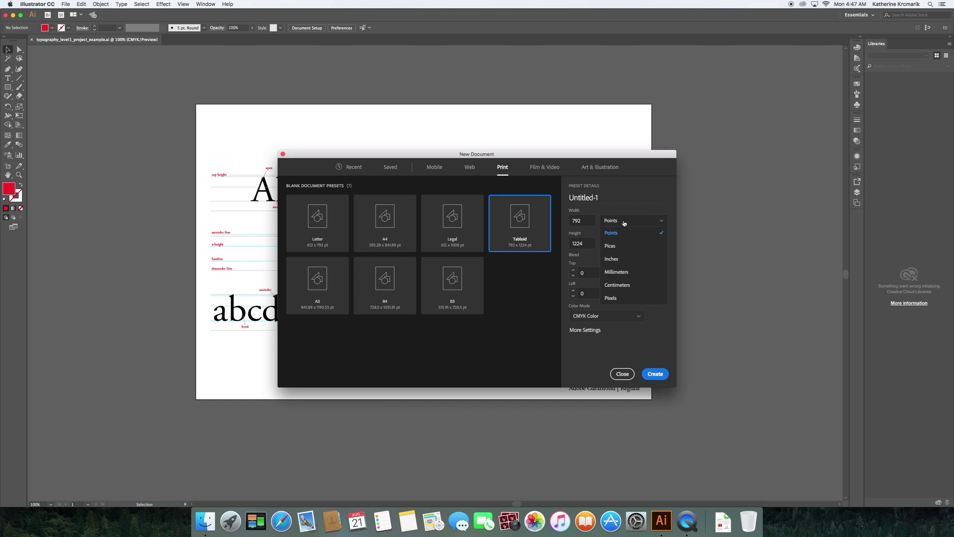
{"action": "left_click", "coordinate": [618, 260]}
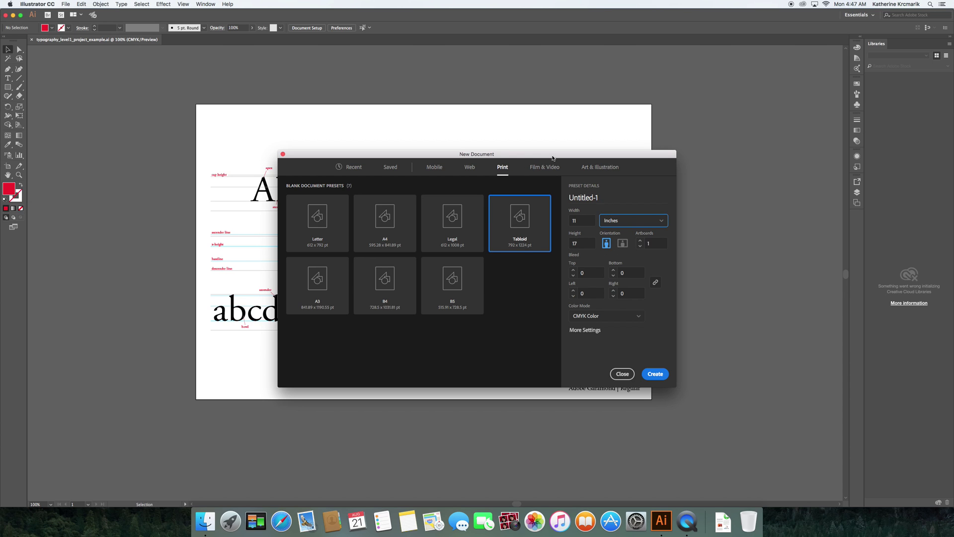
{"action": "left_click", "coordinate": [623, 247]}
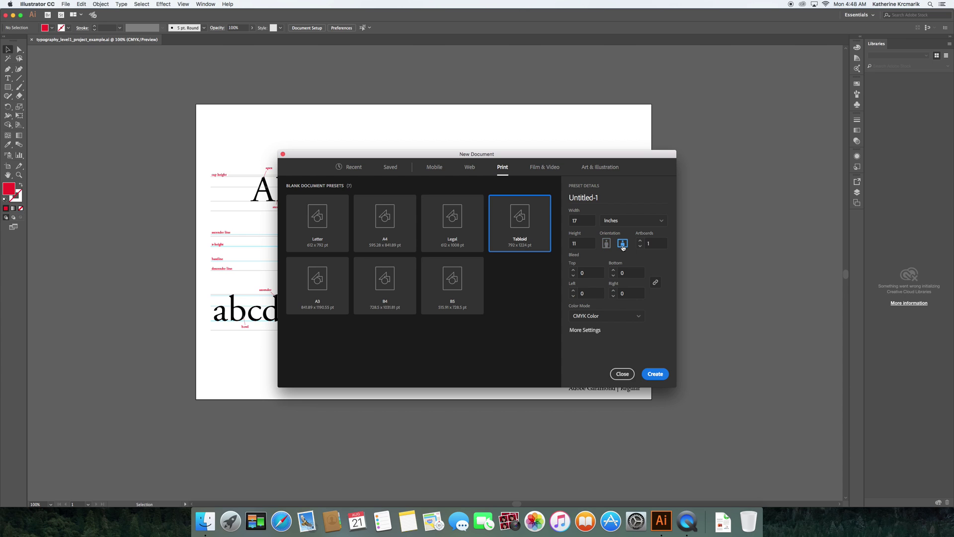
{"action": "left_click", "coordinate": [660, 374]}
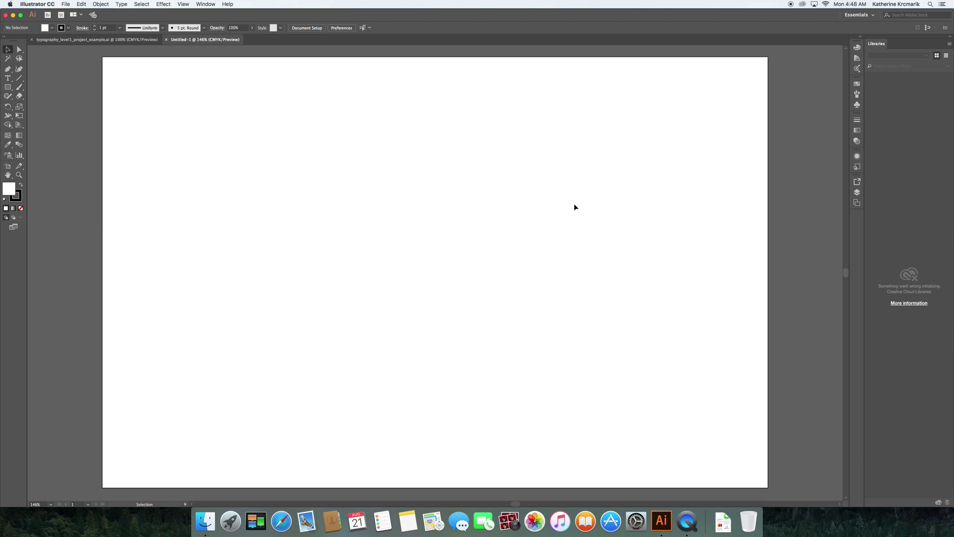
{"action": "key", "text": "super+1"}
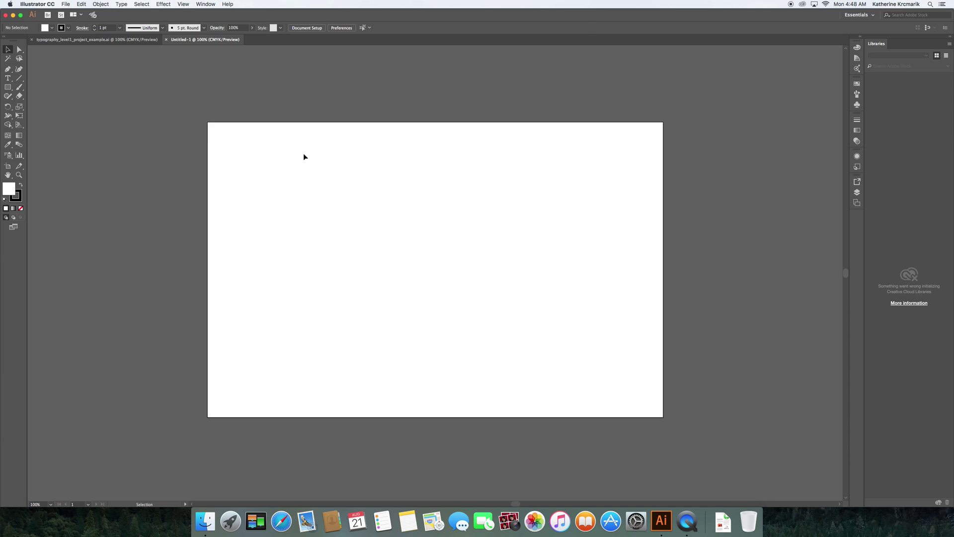
Draw a text area about 14.67 by 7.04 in on the blank artboard and enter the uppercase and lowercase alphabets on separate lines.
{"action": "left_click", "coordinate": [99, 39]}
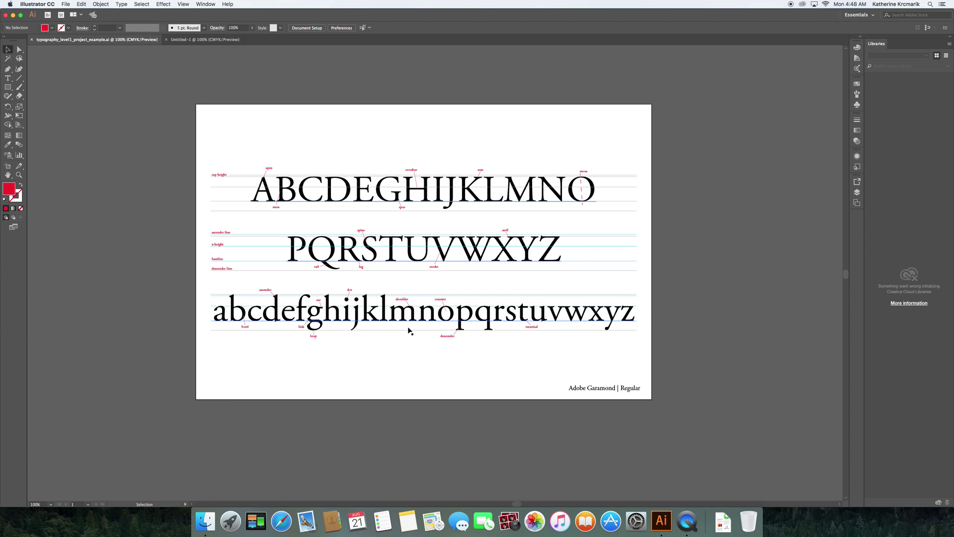
{"action": "left_click", "coordinate": [194, 40]}
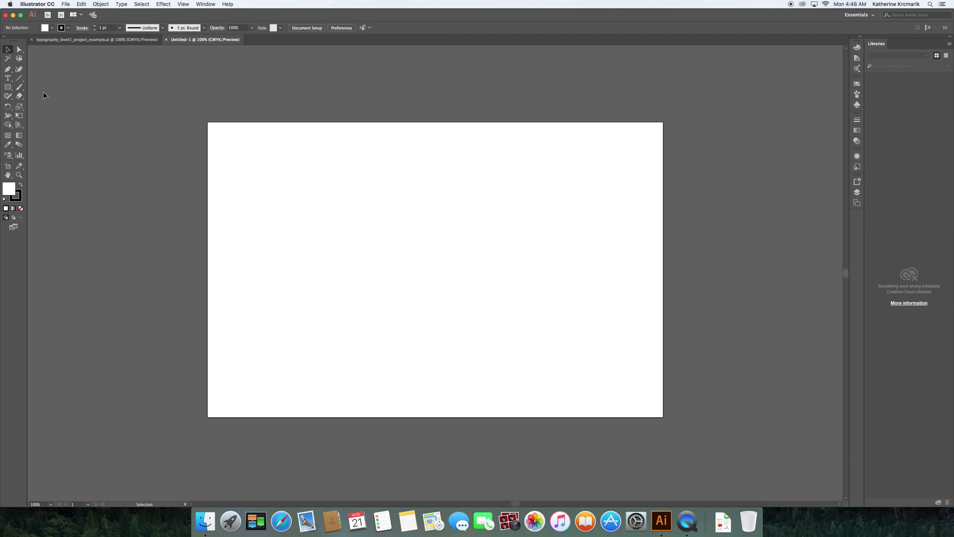
{"action": "left_click", "coordinate": [8, 79]}
{"action": "left_click_drag", "start_coordinate": [241, 179], "coordinate": [635, 369]}
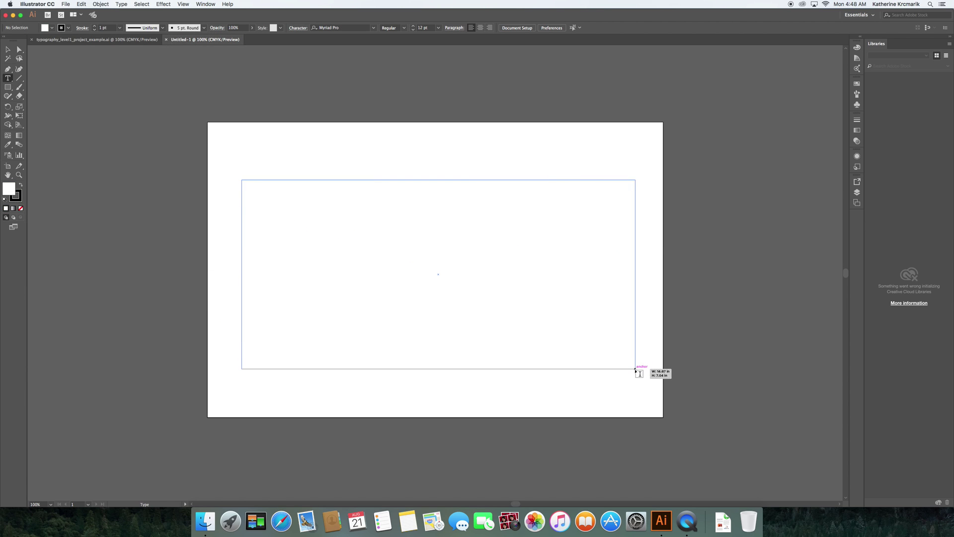
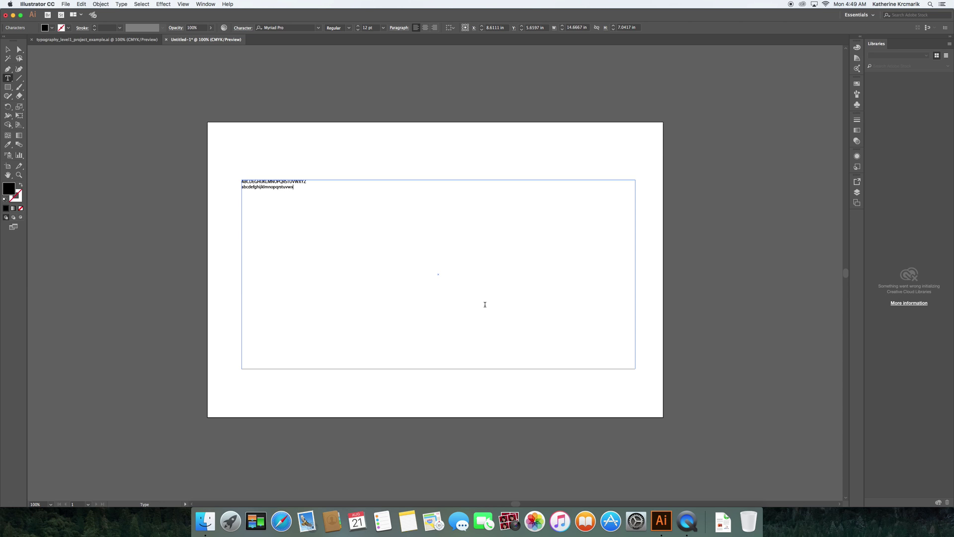
Set the font size of both alphabet lines to 100 pt.
{"action": "left_click_drag", "start_coordinate": [318, 190], "coordinate": [381, 48]}
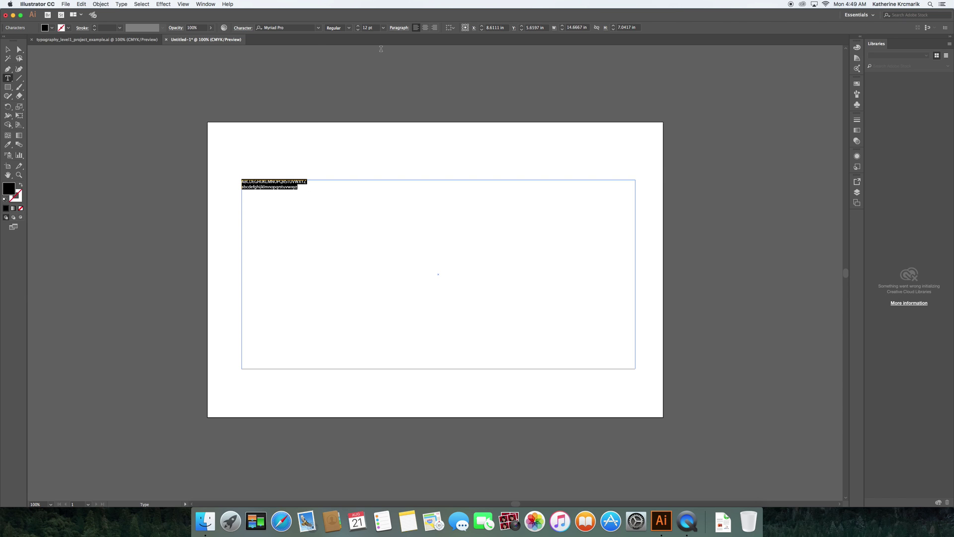
{"action": "left_click", "coordinate": [374, 28]}
{"action": "type", "text": "100"}
{"action": "key", "text": "Return"}
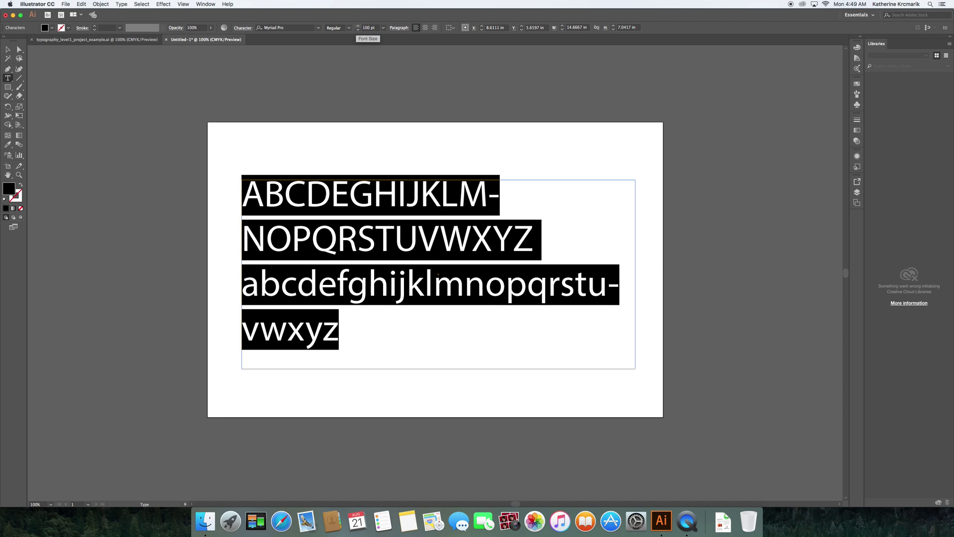
Change the typeface of the selected alphabet text to Adobe Garamond Pro.
{"action": "left_click", "coordinate": [319, 29]}
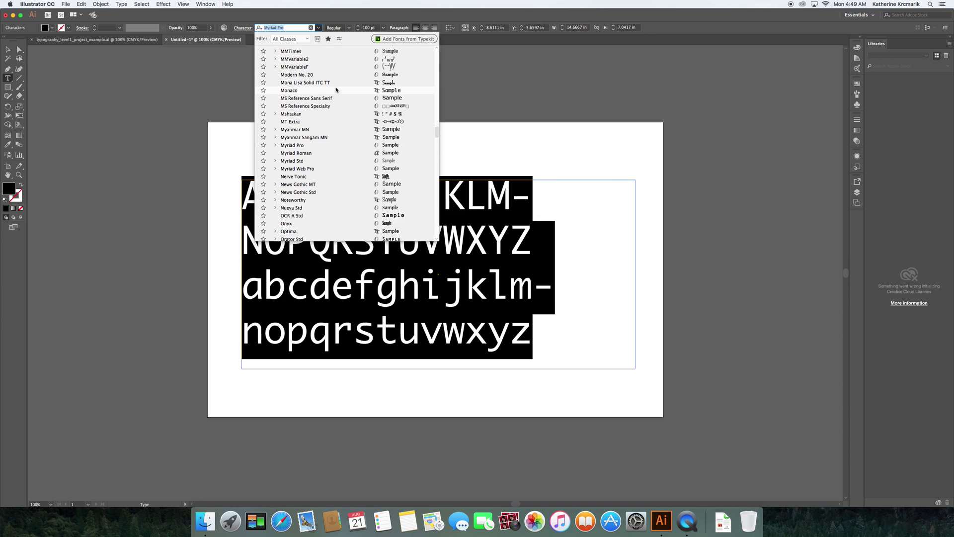
{"action": "scroll", "coordinate": [335, 90], "scroll_direction": "up", "scroll_amount": 10}
{"action": "scroll", "coordinate": [336, 90], "scroll_direction": "up", "scroll_amount": 10}
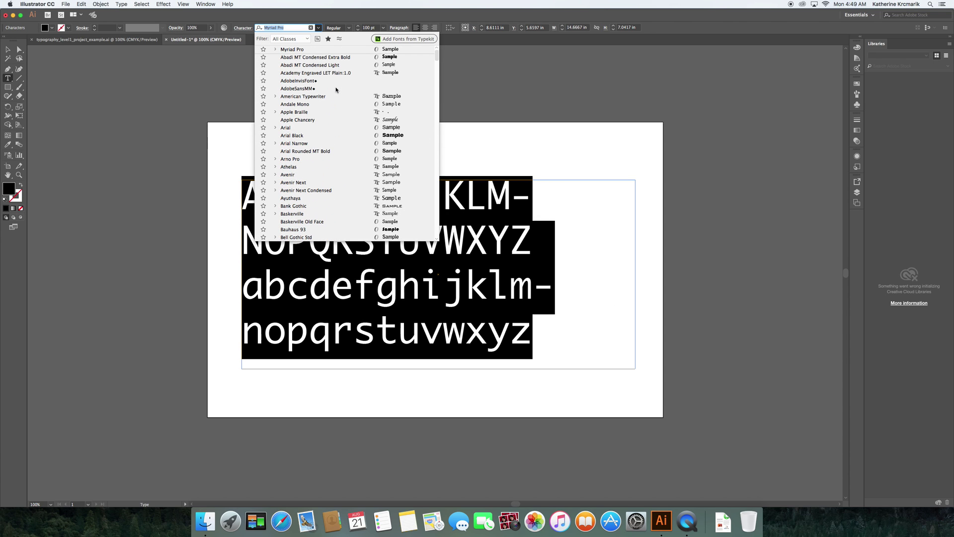
{"action": "scroll", "coordinate": [336, 90], "scroll_direction": "down", "scroll_amount": 15}
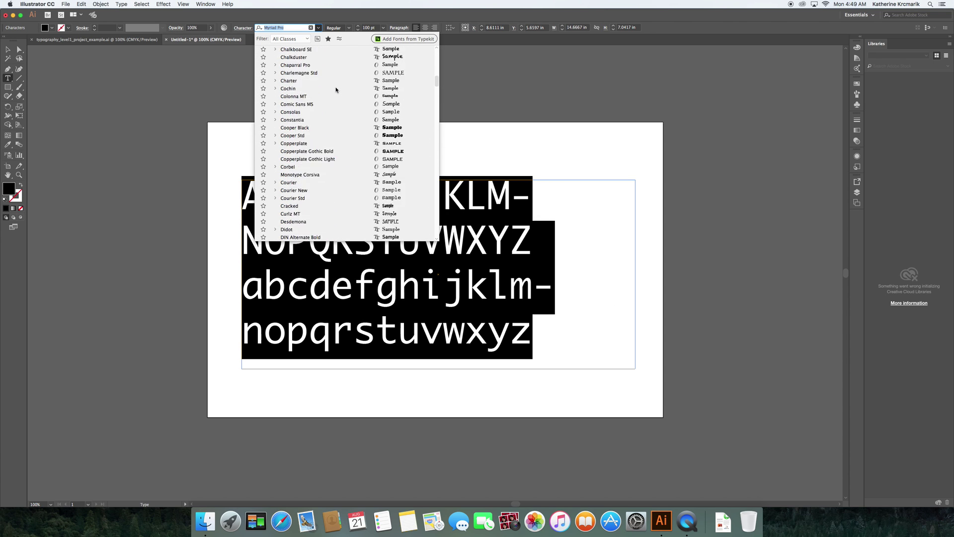
{"action": "scroll", "coordinate": [336, 90], "scroll_direction": "down", "scroll_amount": 4}
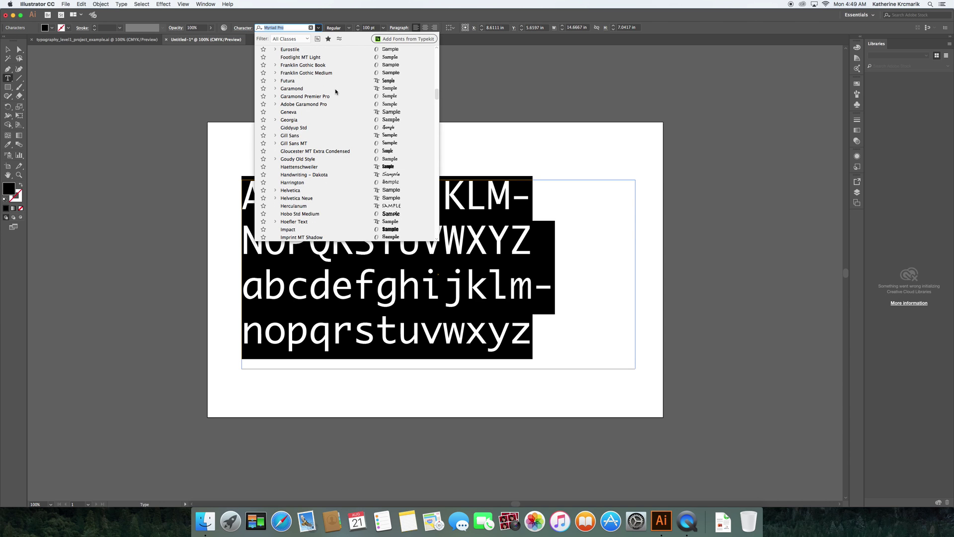
{"action": "left_click", "coordinate": [319, 105]}
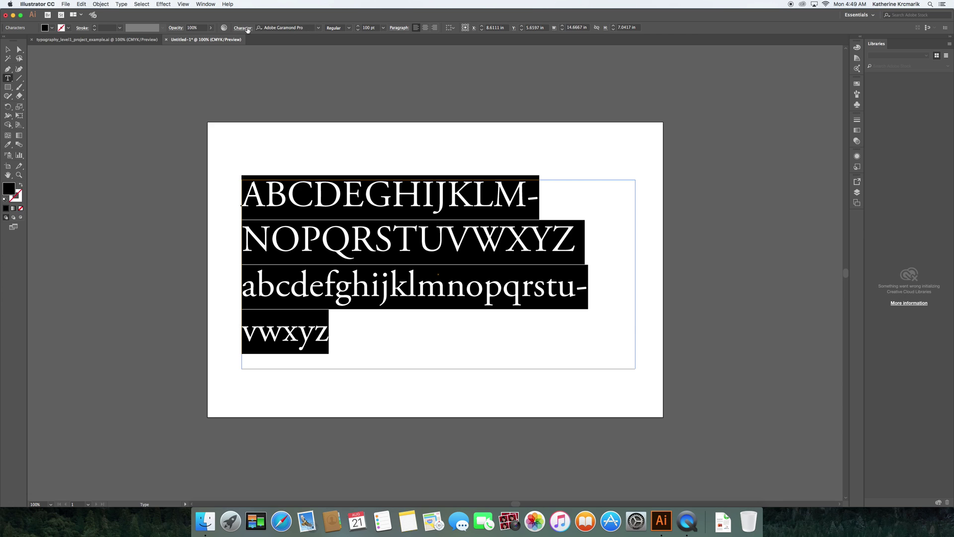
Set the leading of the selected alphabet text to 160 pt.
{"action": "left_click", "coordinate": [247, 28]}
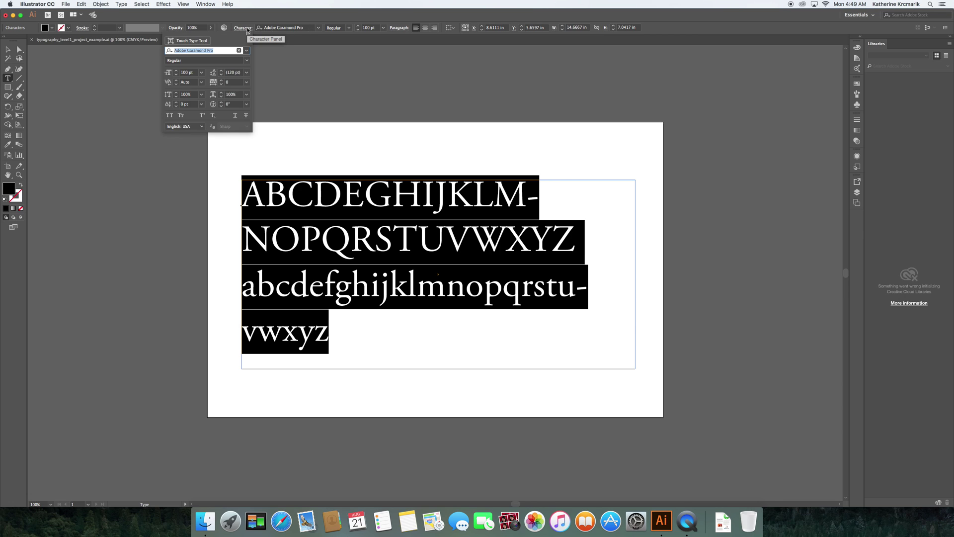
{"action": "left_click", "coordinate": [229, 73]}
{"action": "type", "text": "16"}
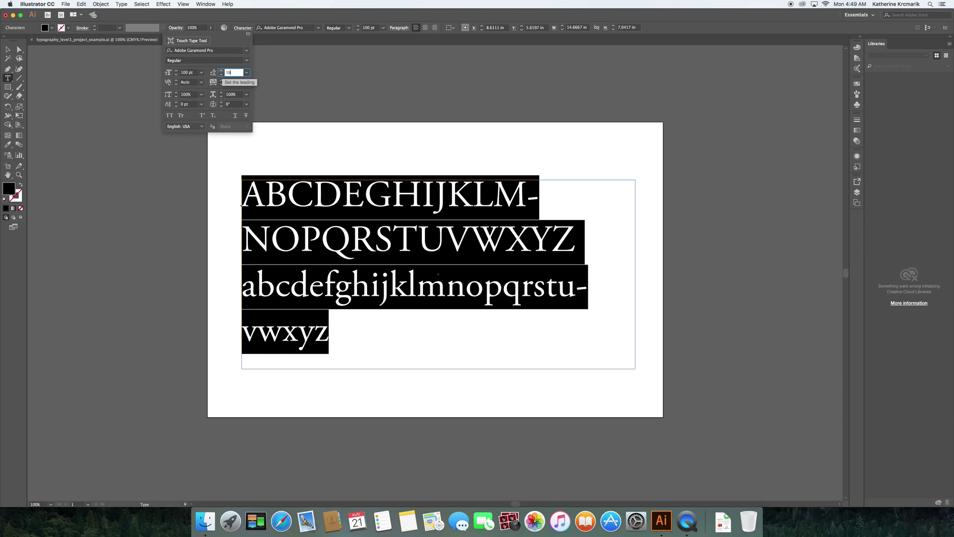
{"action": "key", "text": "Return"}
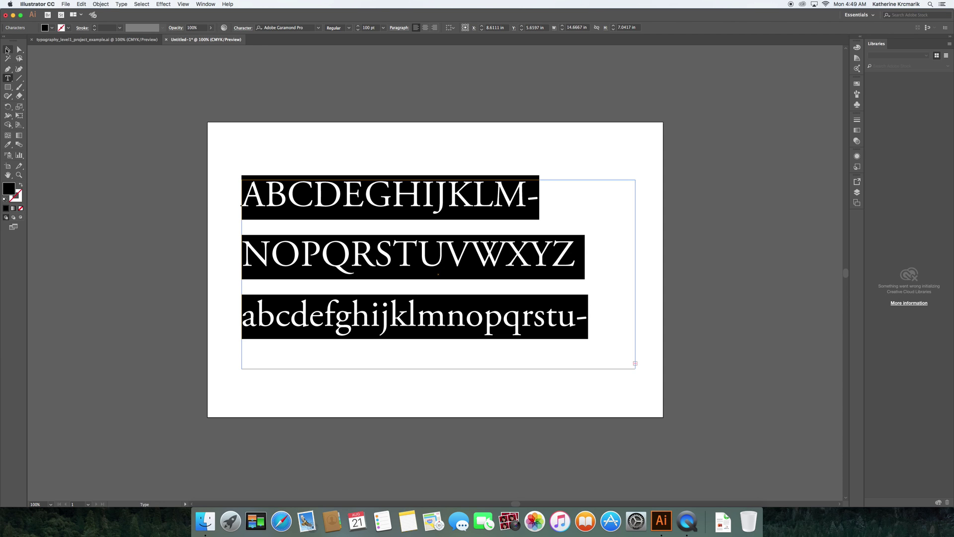
Widen the text frame to the artboard's full 17 in width and shorten it to about 6.04 in high.
{"action": "left_click", "coordinate": [7, 49]}
{"action": "left_click_drag", "start_coordinate": [241, 273], "coordinate": [207, 275]}
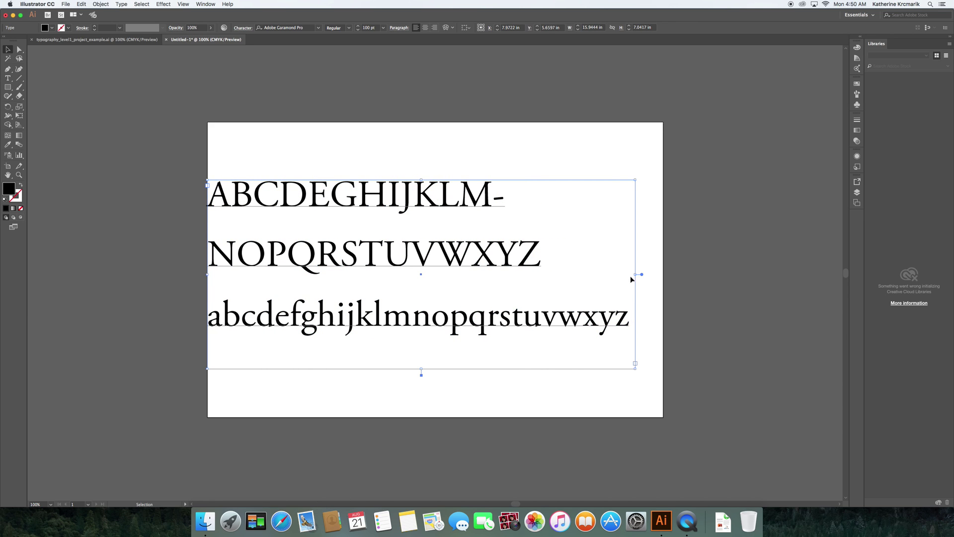
{"action": "left_click_drag", "start_coordinate": [636, 273], "coordinate": [663, 273]}
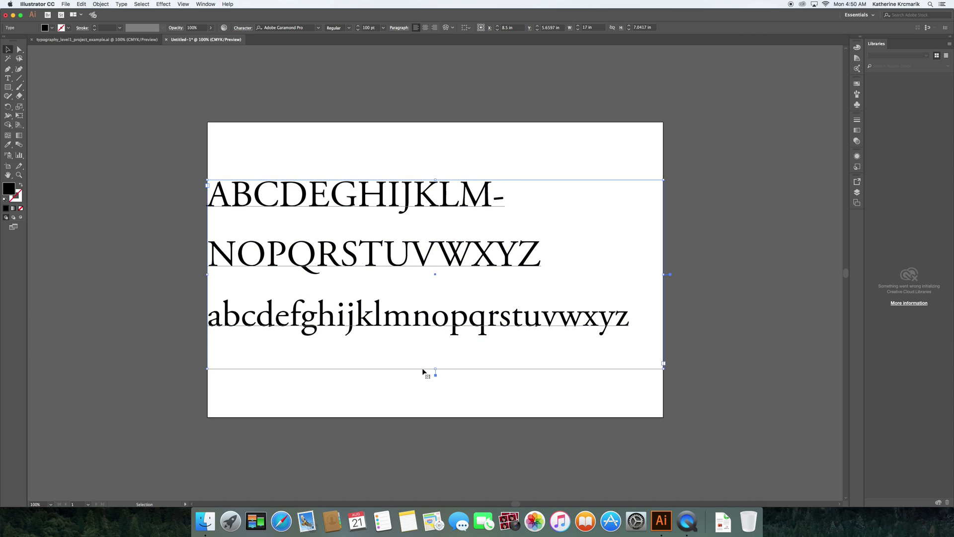
{"action": "left_click_drag", "start_coordinate": [435, 369], "coordinate": [442, 344]}
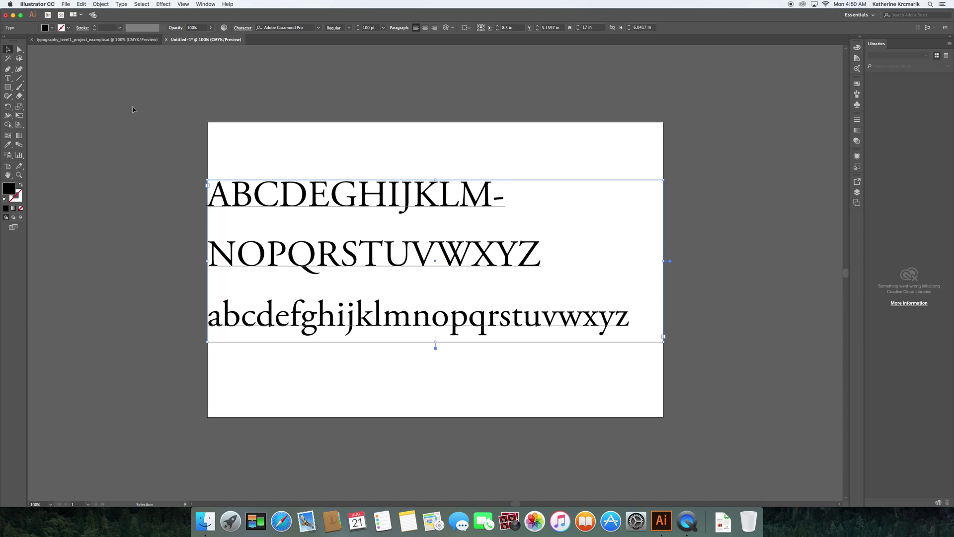
Check the line breaks in the example document and break the new document's uppercase alphabet between O and P.
{"action": "left_click", "coordinate": [67, 41]}
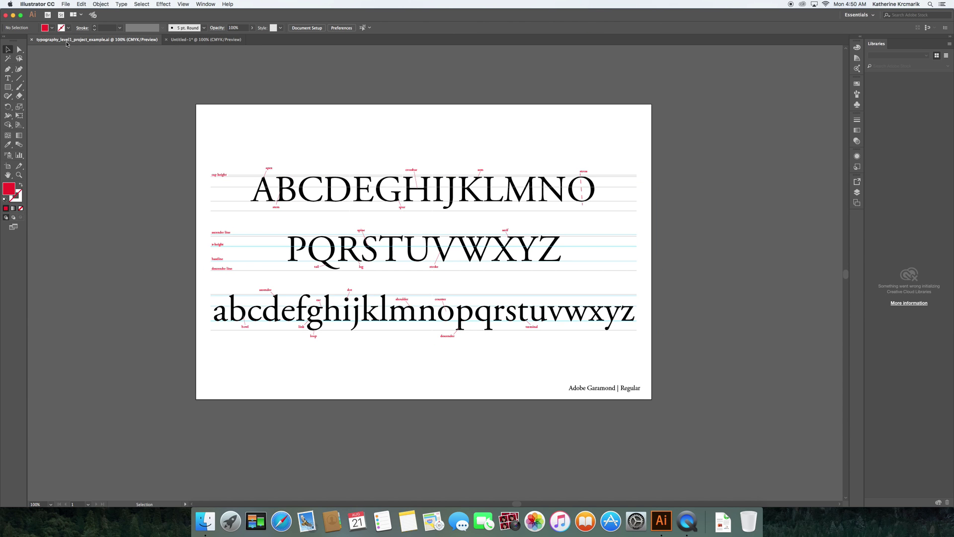
{"action": "left_click", "coordinate": [205, 40]}
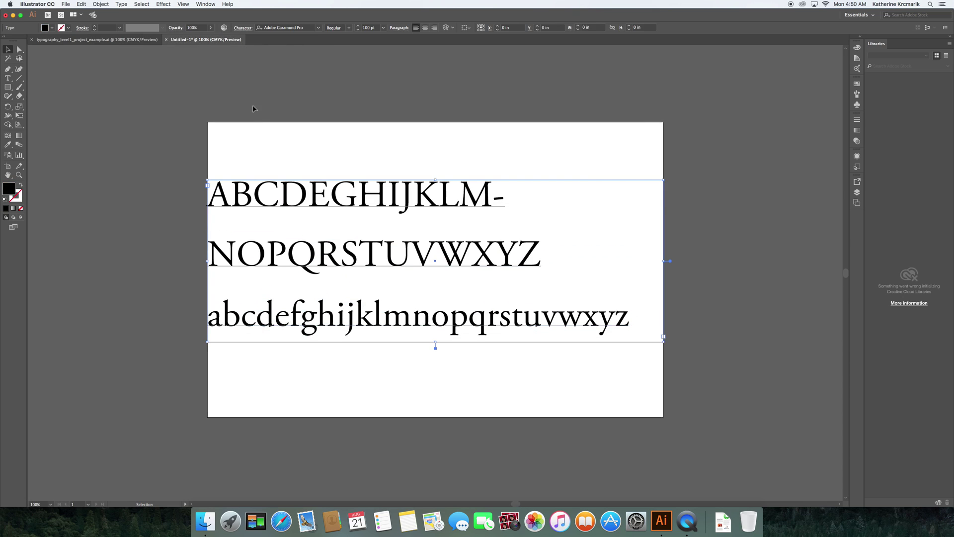
{"action": "double_click", "coordinate": [266, 250]}
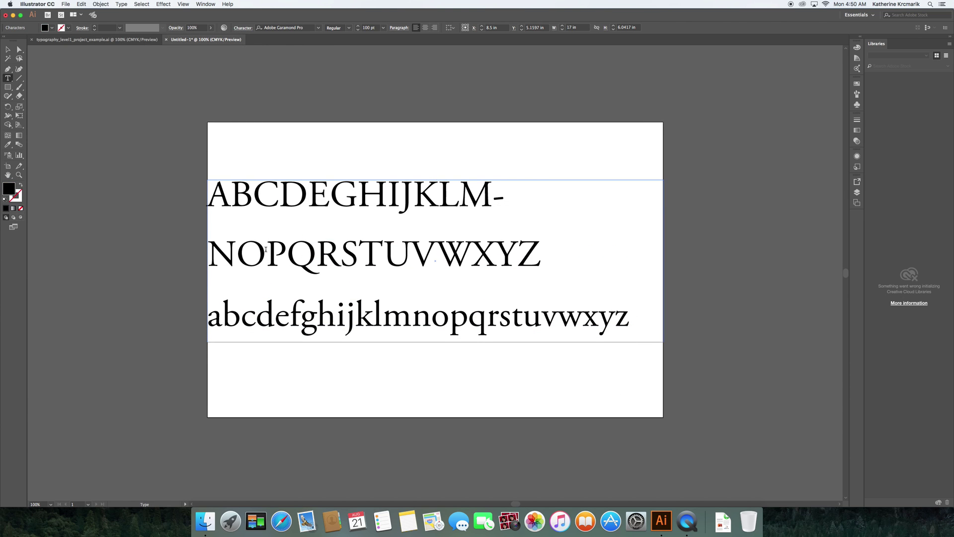
{"action": "key", "text": "Return"}
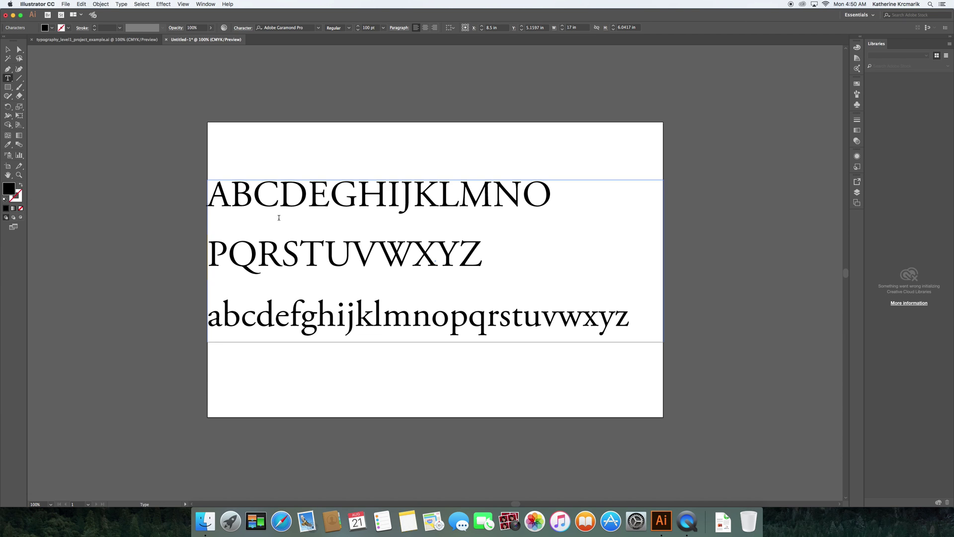
Center-align all three alphabet lines and shorten the text frame to about 5.9 in high.
{"action": "left_click_drag", "start_coordinate": [218, 195], "coordinate": [692, 330]}
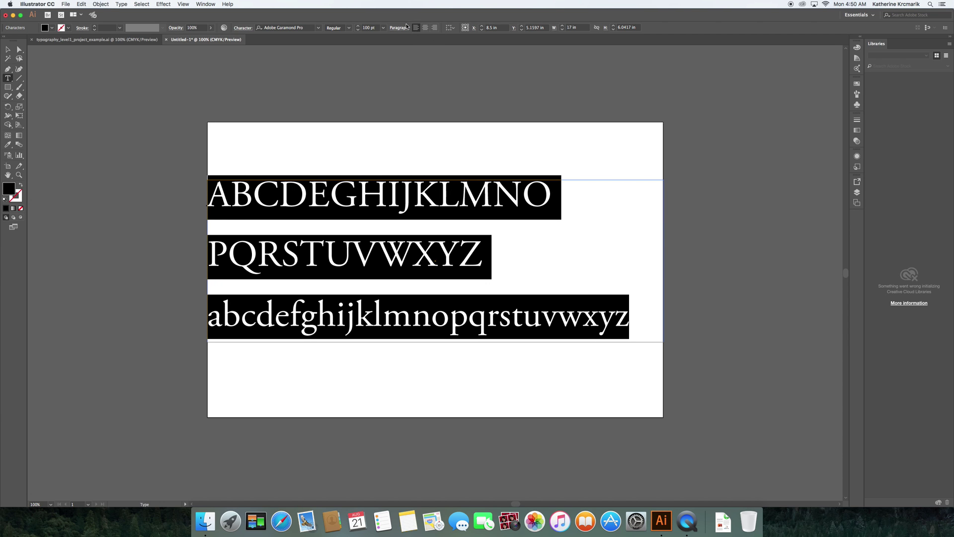
{"action": "left_click", "coordinate": [426, 29]}
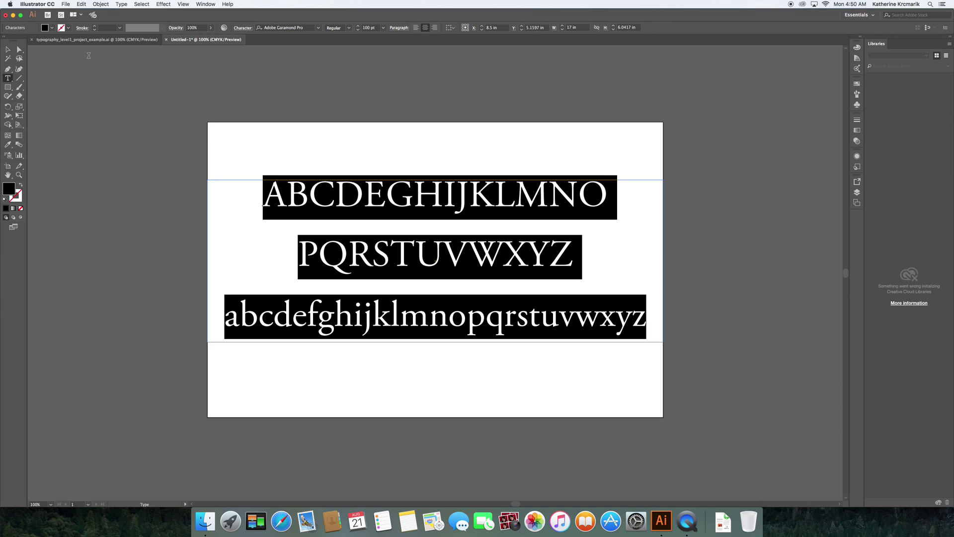
{"action": "left_click", "coordinate": [8, 50]}
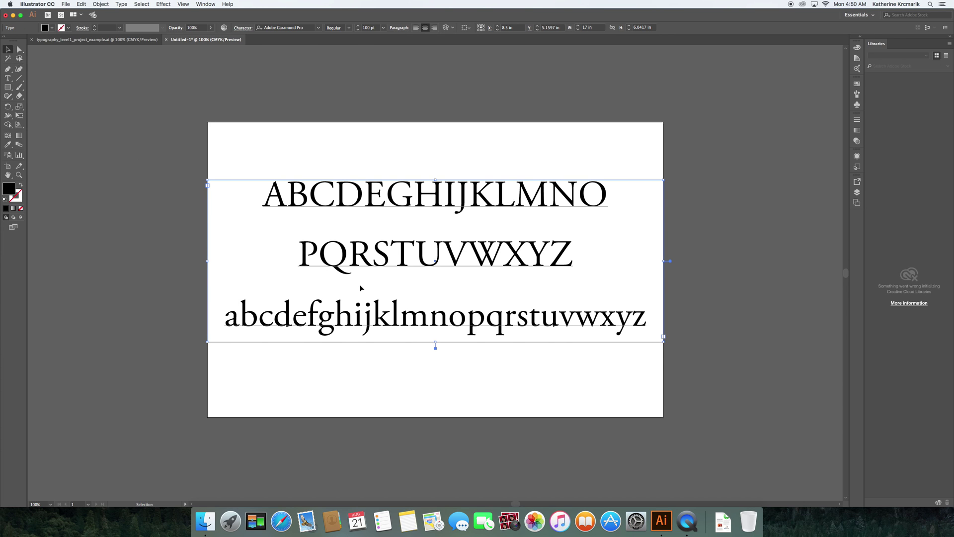
{"action": "left_click_drag", "start_coordinate": [434, 342], "coordinate": [434, 338]}
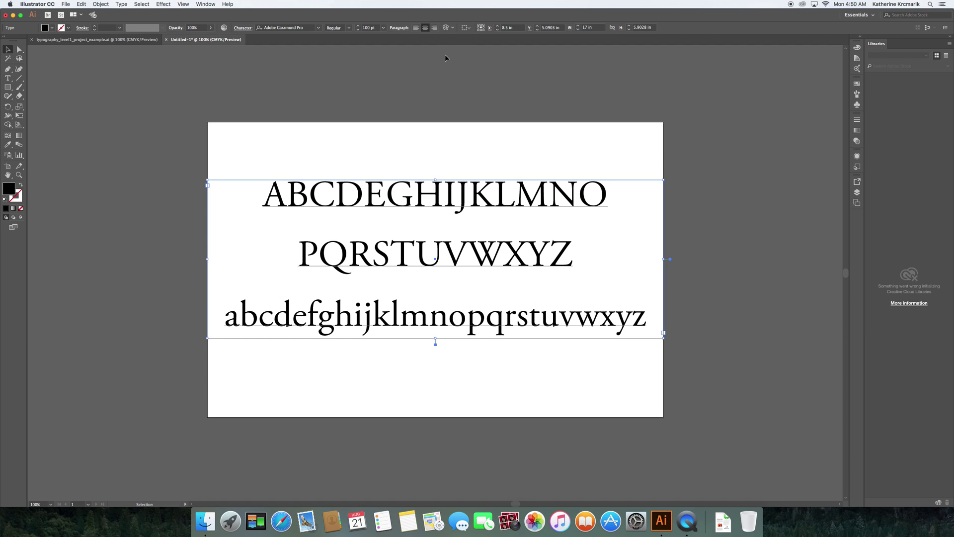
Align the alphabet text frame to the artboard, centering it vertically.
{"action": "left_click", "coordinate": [469, 29]}
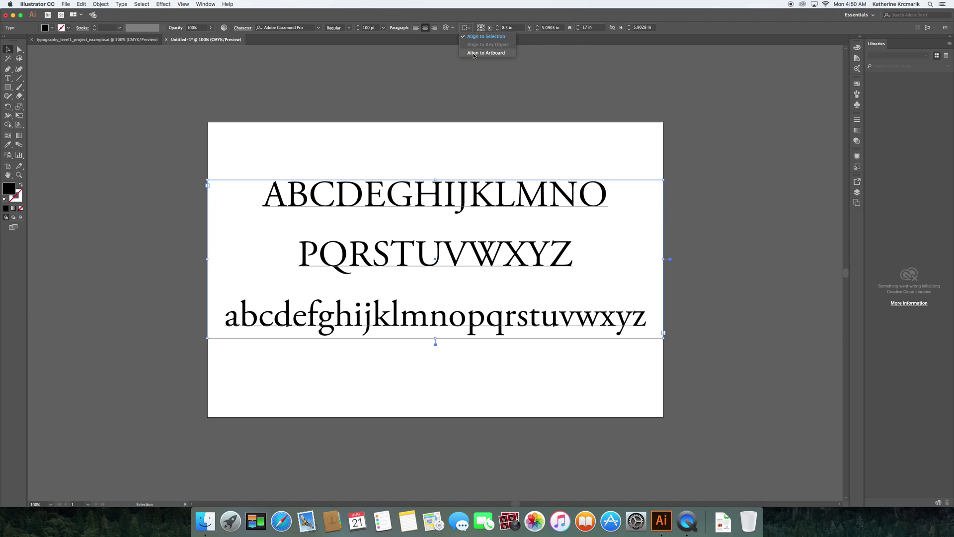
{"action": "left_click", "coordinate": [473, 53]}
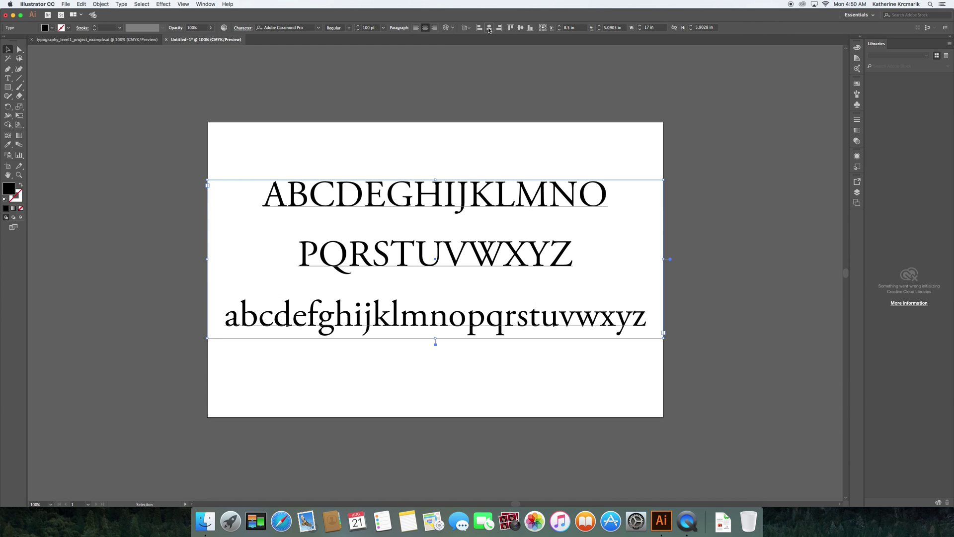
{"action": "left_click", "coordinate": [520, 28]}
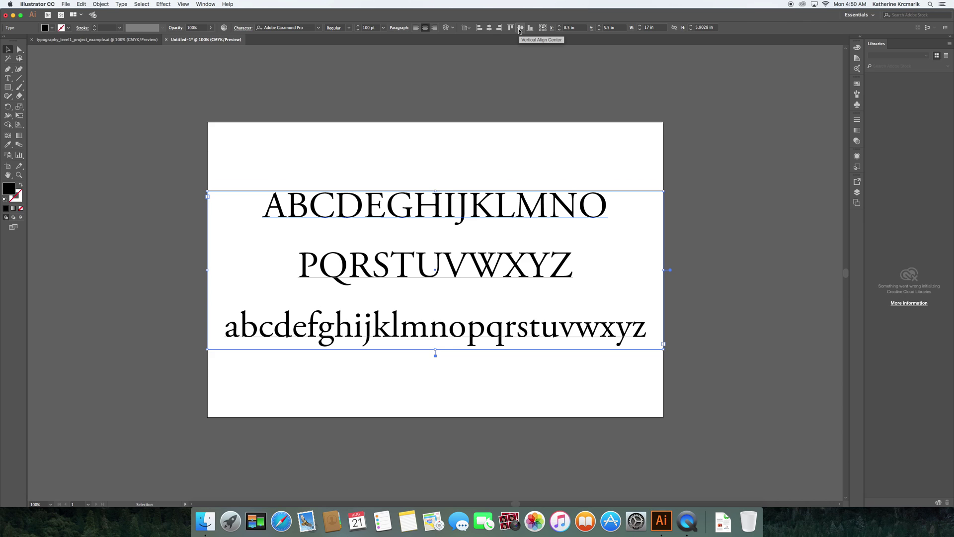
{"action": "left_click", "coordinate": [343, 113]}
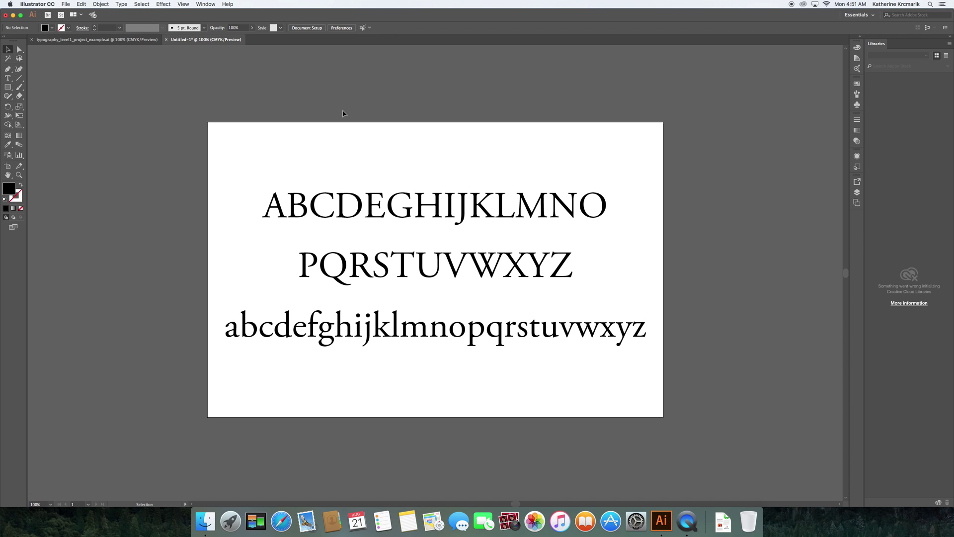
Check the guide lines in the example document and draw a horizontal line about 15.54 in long along the first alphabet row's baseline.
{"action": "left_click", "coordinate": [124, 39]}
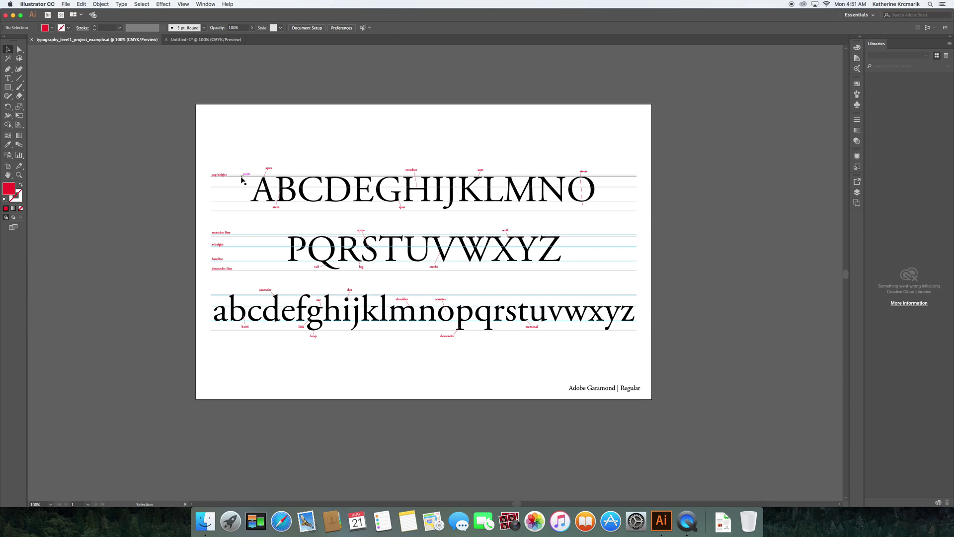
{"action": "left_click", "coordinate": [185, 42]}
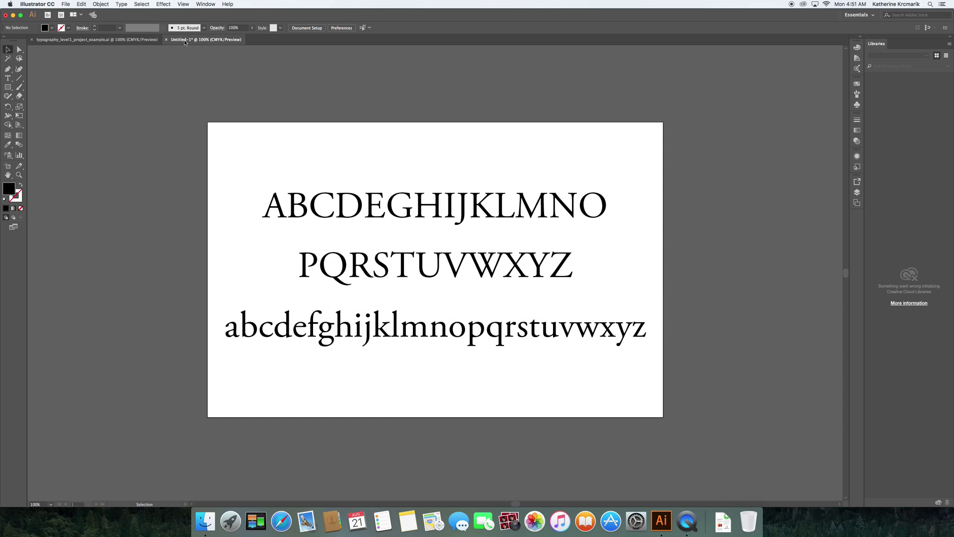
{"action": "left_click", "coordinate": [18, 79]}
{"action": "left_click_drag", "start_coordinate": [223, 215], "coordinate": [641, 224]}
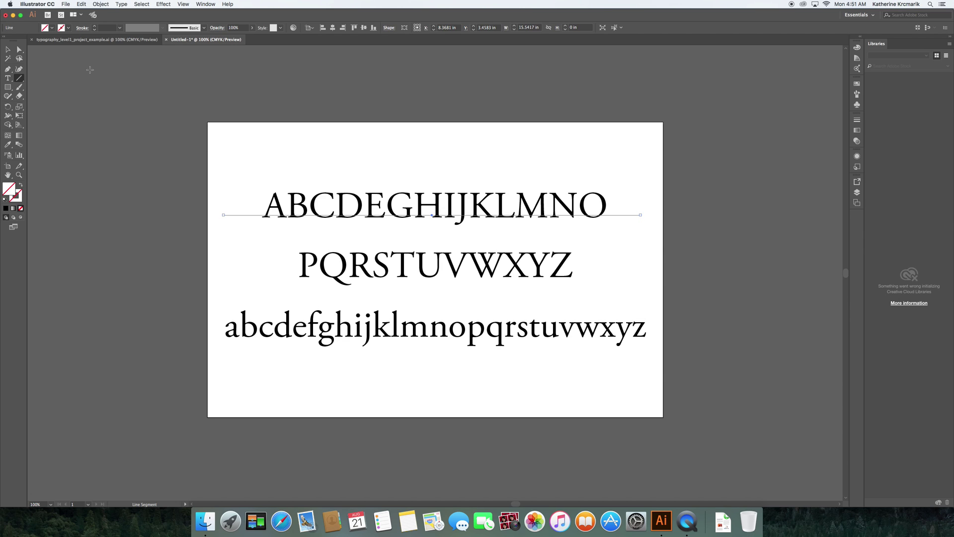
{"action": "left_click", "coordinate": [8, 49]}
{"action": "key", "text": "Down"}
{"action": "key", "text": "Down"}
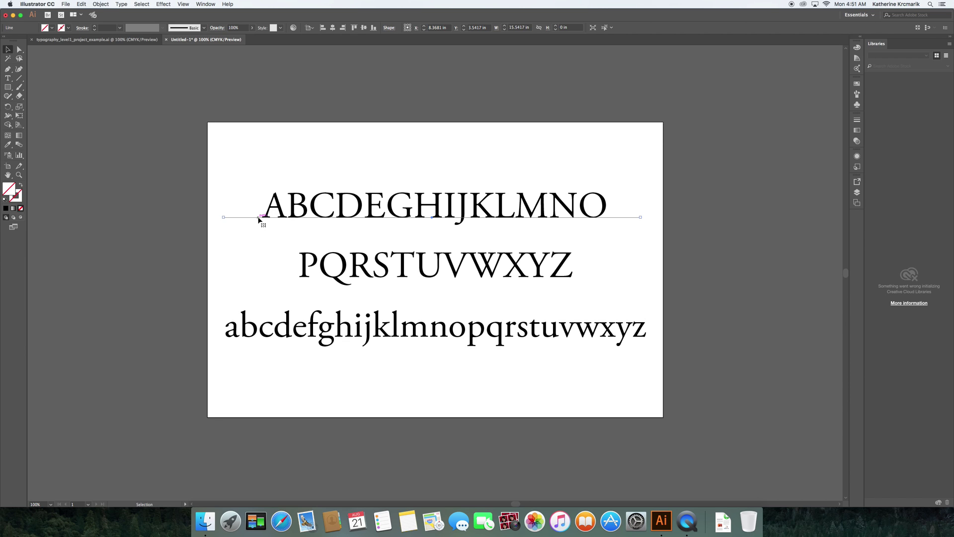
Move the line down to the lowercase row's baseline and lengthen it to about 16.16 in.
{"action": "left_click_drag", "start_coordinate": [260, 218], "coordinate": [255, 338]}
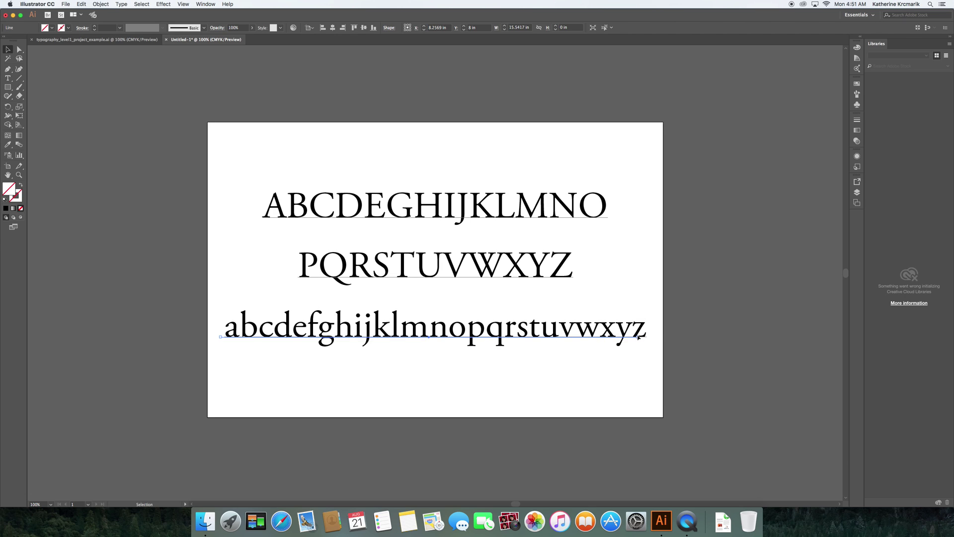
{"action": "left_click_drag", "start_coordinate": [639, 339], "coordinate": [655, 338]}
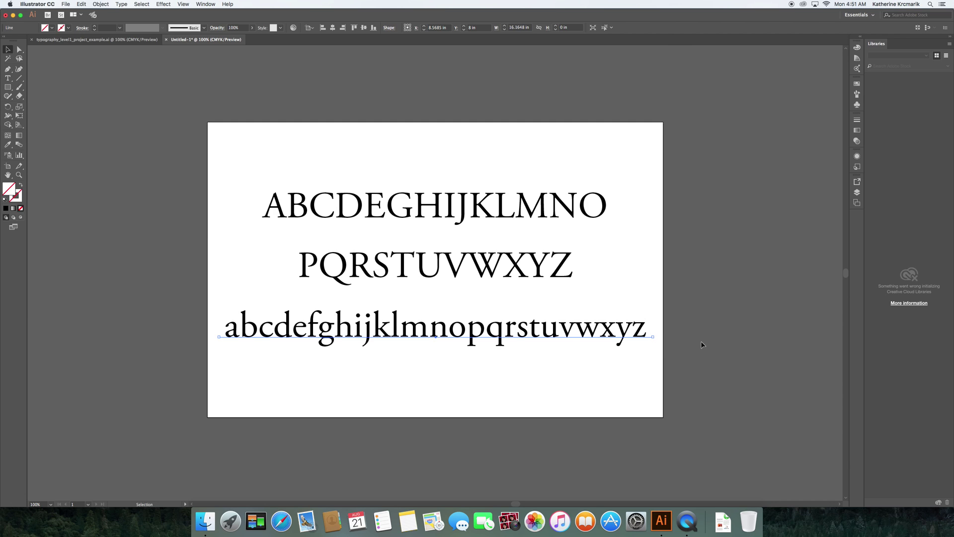
{"action": "key", "text": "Up"}
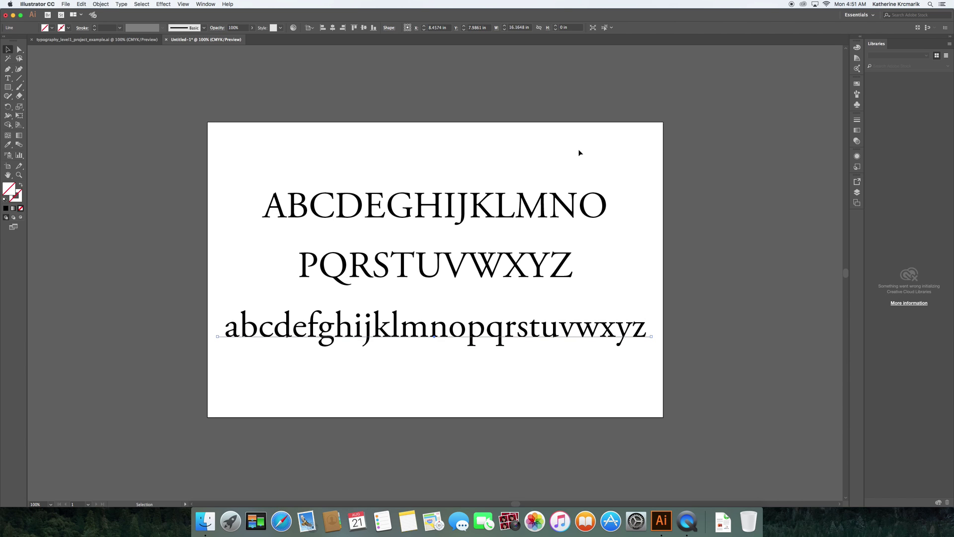
Check the guide line color in the example document and set the baseline line's stroke to the CMYK Cyan swatch.
{"action": "left_click", "coordinate": [76, 40]}
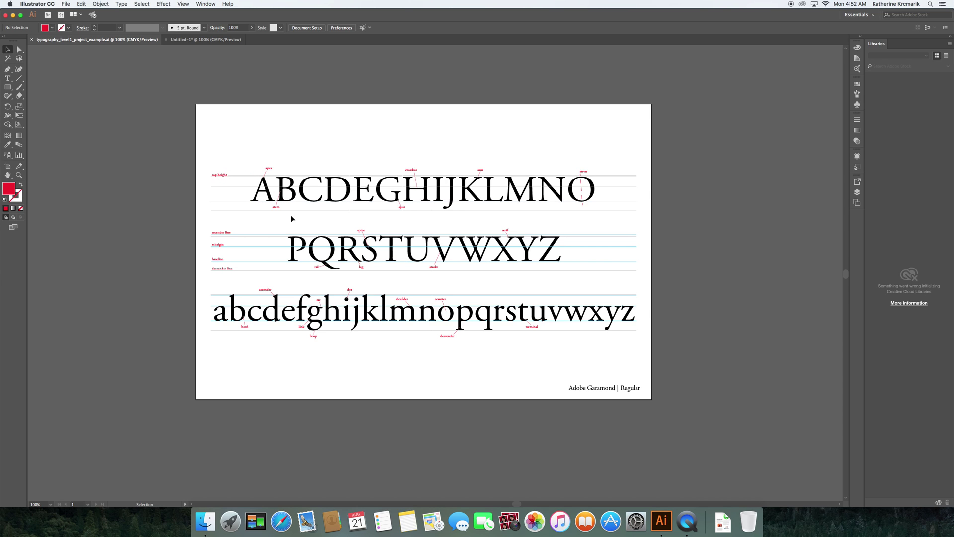
{"action": "left_click", "coordinate": [193, 39]}
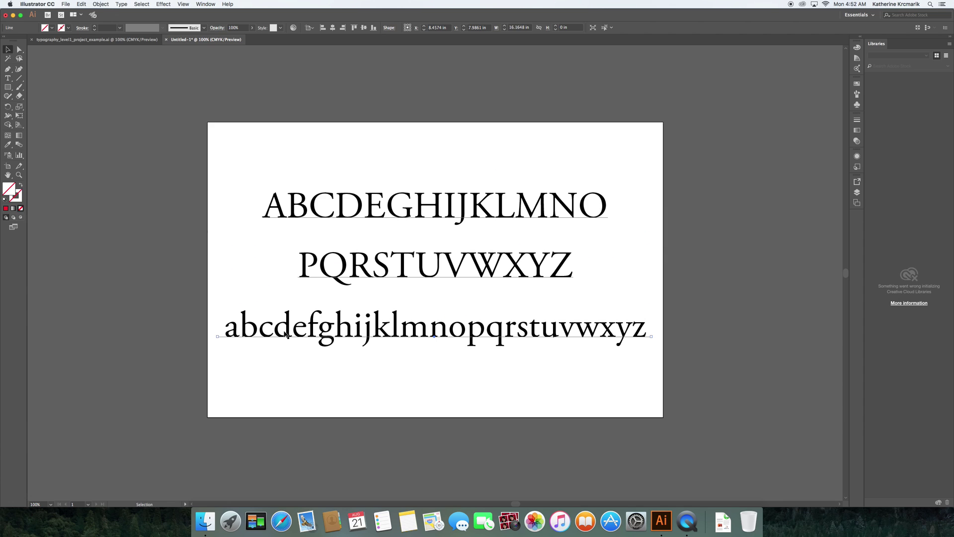
{"action": "left_click", "coordinate": [231, 347]}
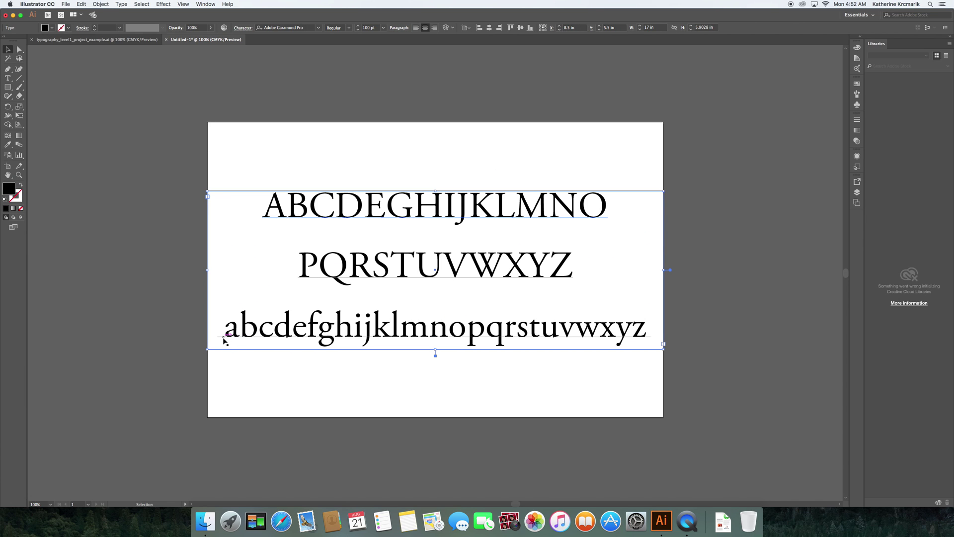
{"action": "left_click", "coordinate": [221, 337]}
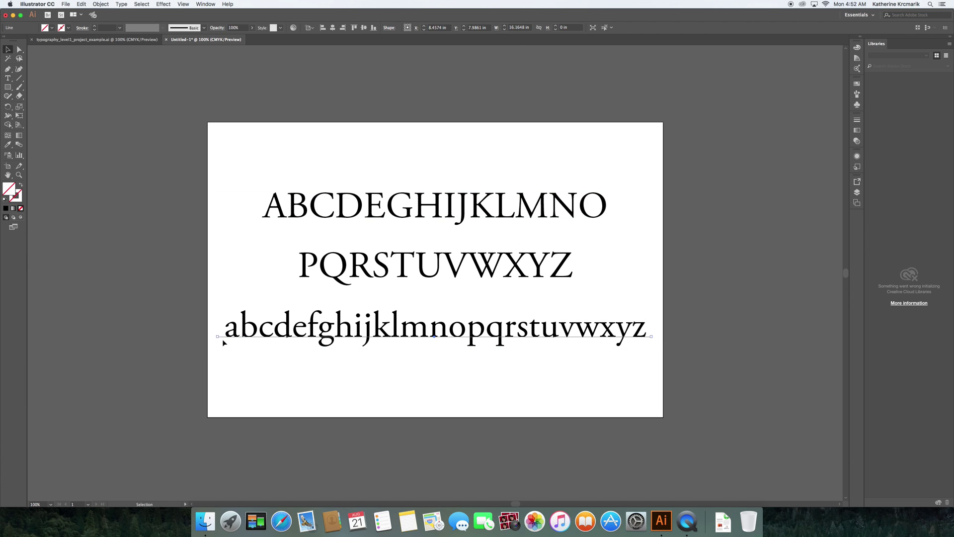
{"action": "left_click", "coordinate": [17, 196]}
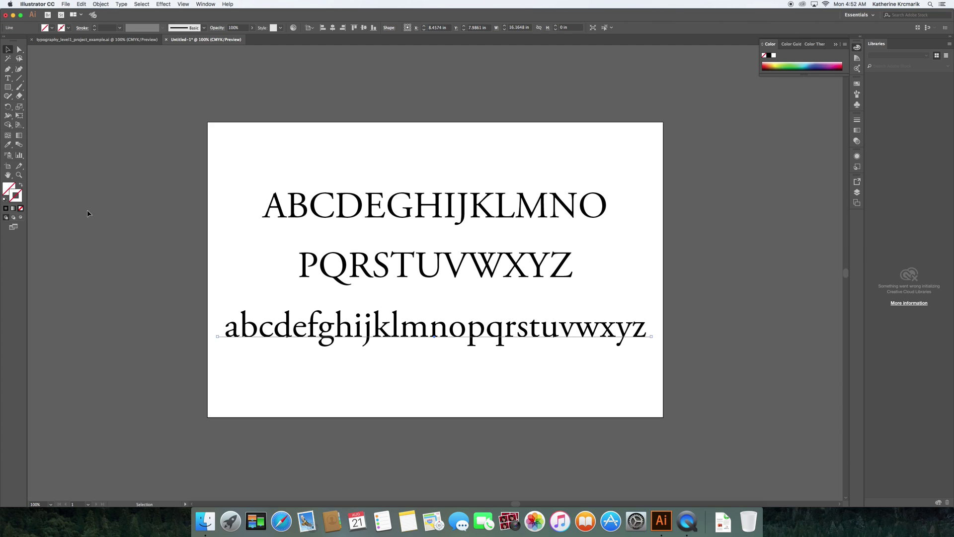
{"action": "left_click", "coordinate": [856, 84]}
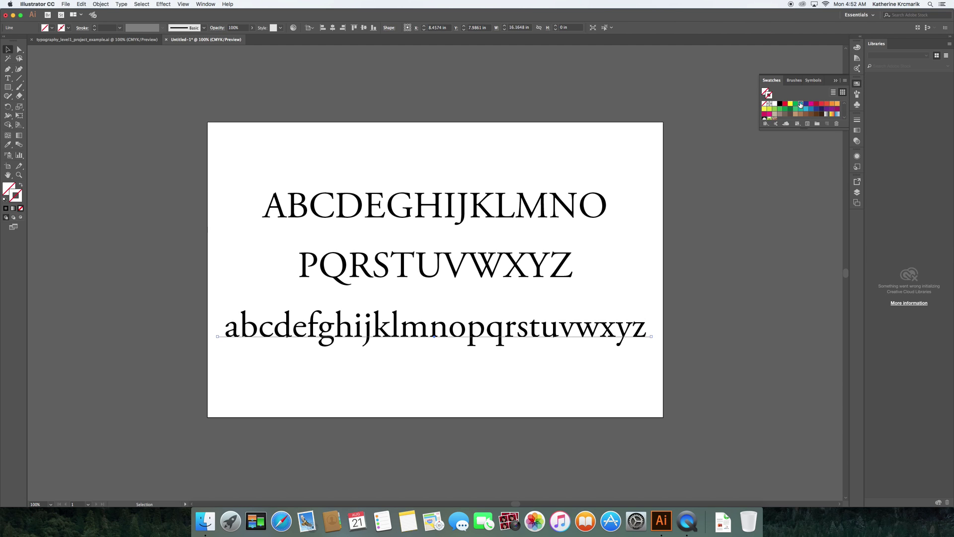
{"action": "left_click", "coordinate": [800, 103]}
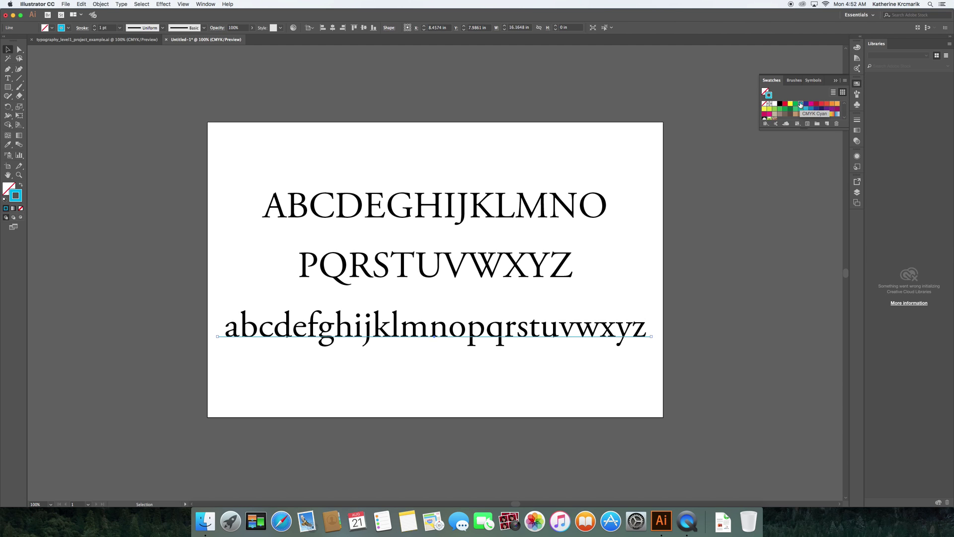
Set the cyan baseline line's stroke weight to 0.5 pt.
{"action": "left_click", "coordinate": [856, 120]}
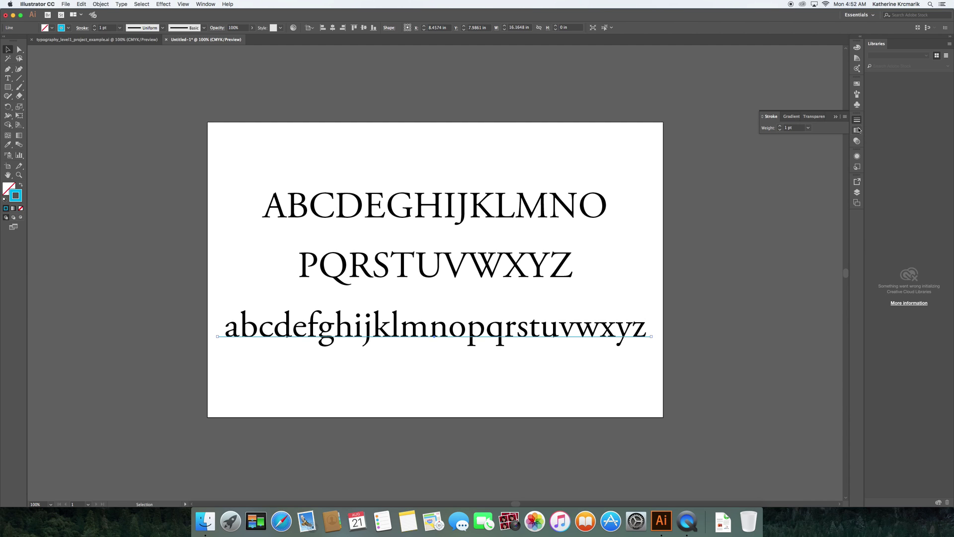
{"action": "left_click", "coordinate": [809, 128]}
{"action": "left_click", "coordinate": [815, 144]}
{"action": "left_click", "coordinate": [177, 191]}
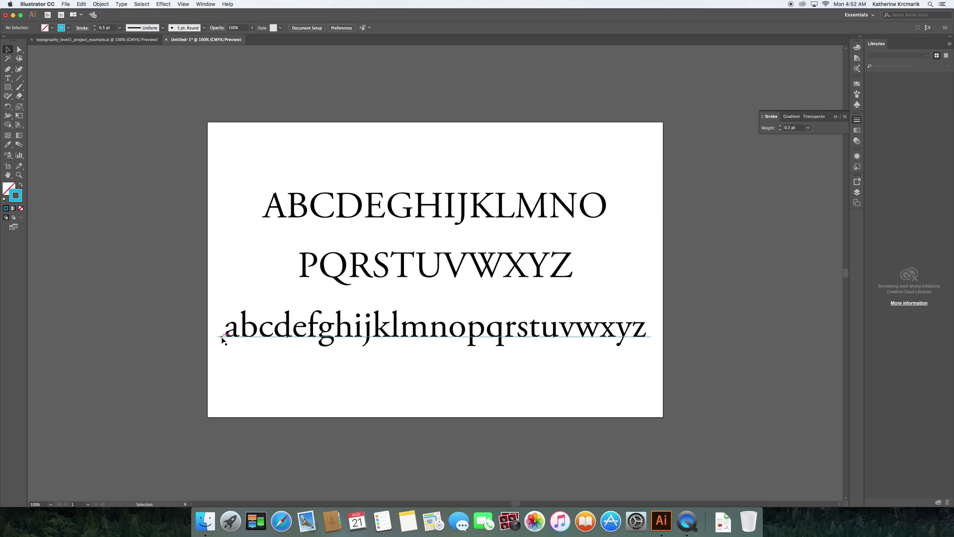
Duplicate the baseline line to mark the x-height, ascender line and descender line of the lowercase row.
{"action": "left_click_drag", "start_coordinate": [222, 337], "coordinate": [223, 324]}
{"action": "scroll", "coordinate": [223, 324], "scroll_direction": "up", "scroll_amount": 1}
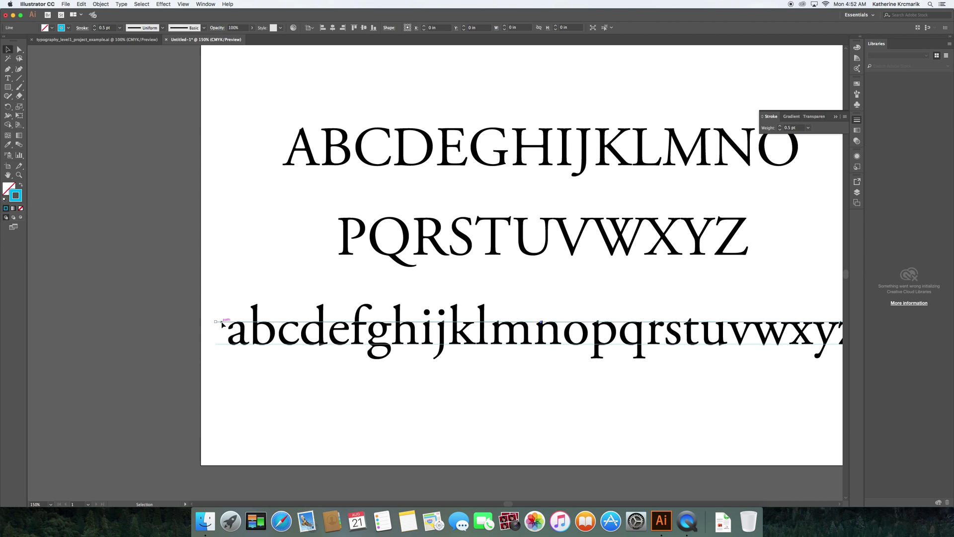
{"action": "left_click", "coordinate": [231, 298]}
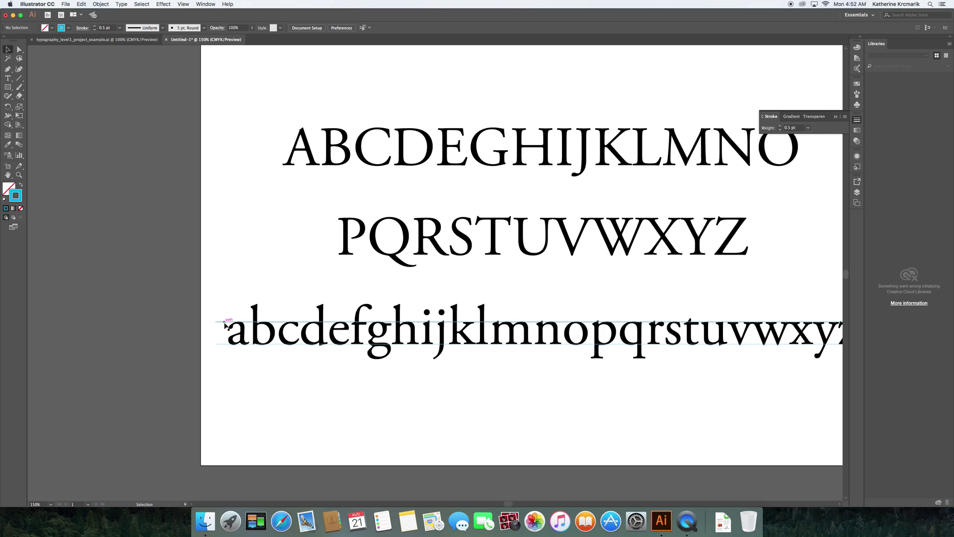
{"action": "left_click_drag", "start_coordinate": [225, 324], "coordinate": [227, 361]}
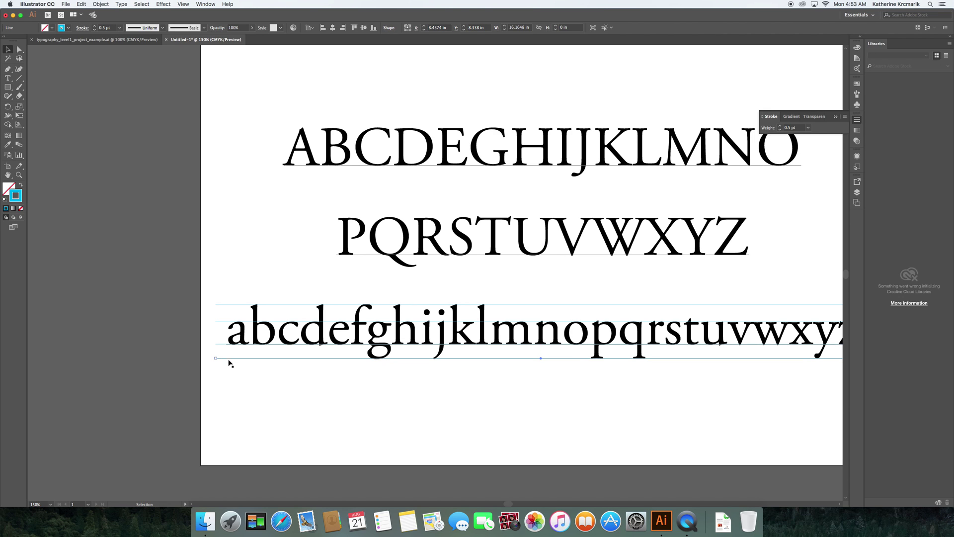
{"action": "scroll", "coordinate": [226, 355], "scroll_direction": "down", "scroll_amount": 1}
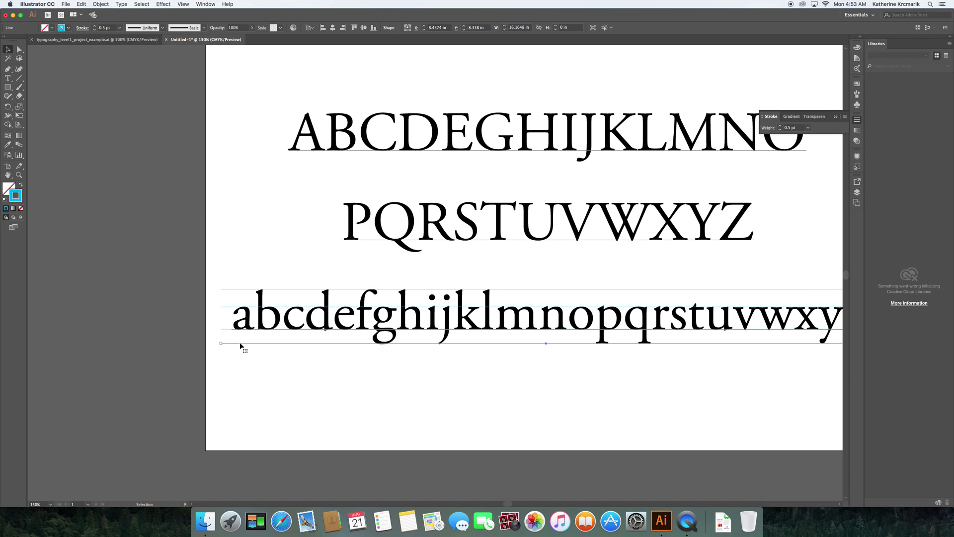
Select the lowercase row's four guide lines without the text and duplicate them onto the PQRSTUVWXYZ row, matching its baseline.
{"action": "left_click_drag", "start_coordinate": [226, 346], "coordinate": [229, 292]}
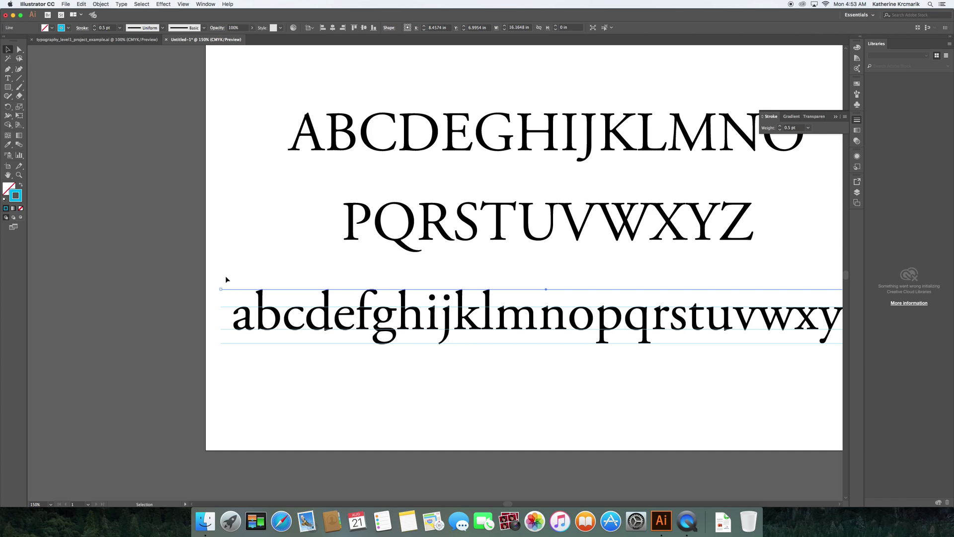
{"action": "key", "text": "super+a"}
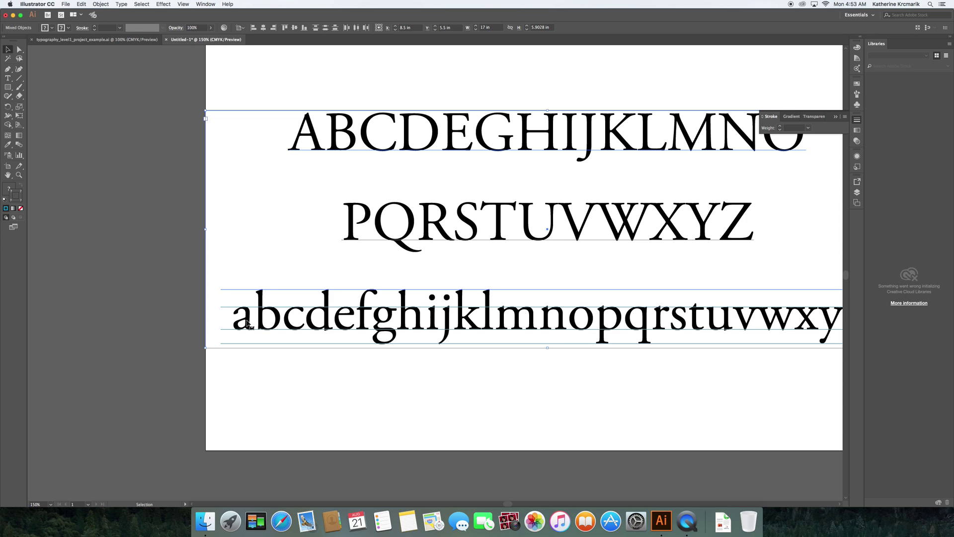
{"action": "left_click", "coordinate": [233, 329]}
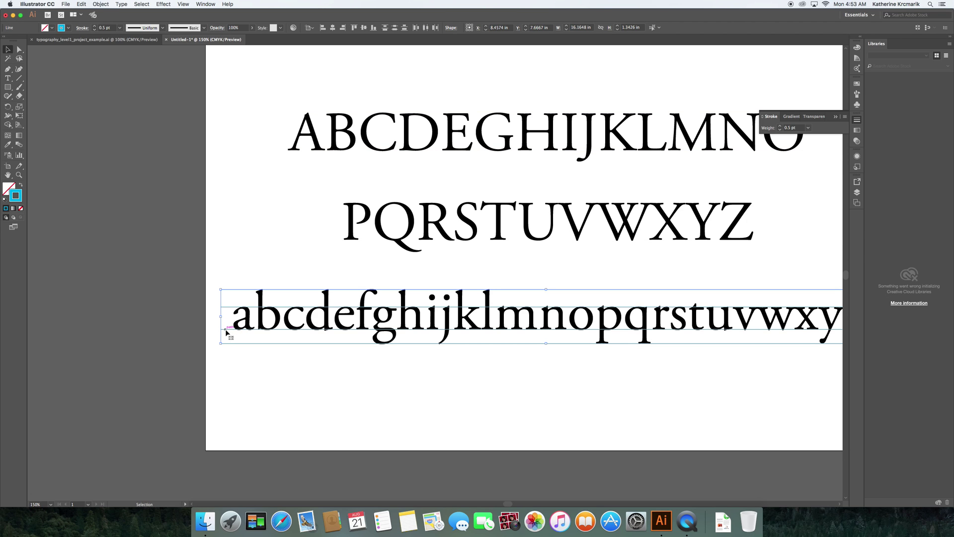
{"action": "left_click_drag", "start_coordinate": [226, 333], "coordinate": [232, 242]}
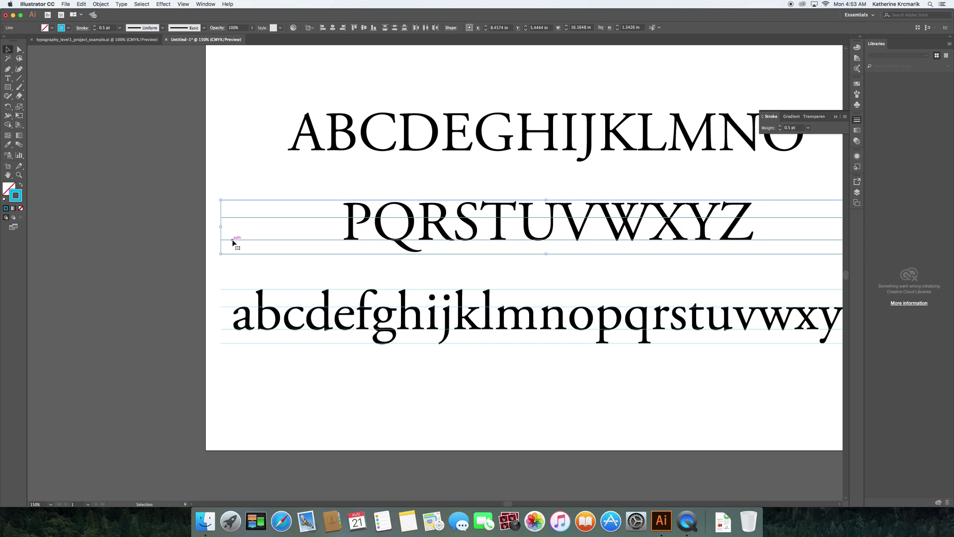
Duplicate the four guide lines of the second row onto the first uppercase row, matching its baseline.
{"action": "left_click_drag", "start_coordinate": [231, 190], "coordinate": [250, 266]}
{"action": "left_click", "coordinate": [245, 240], "text": "shift"}
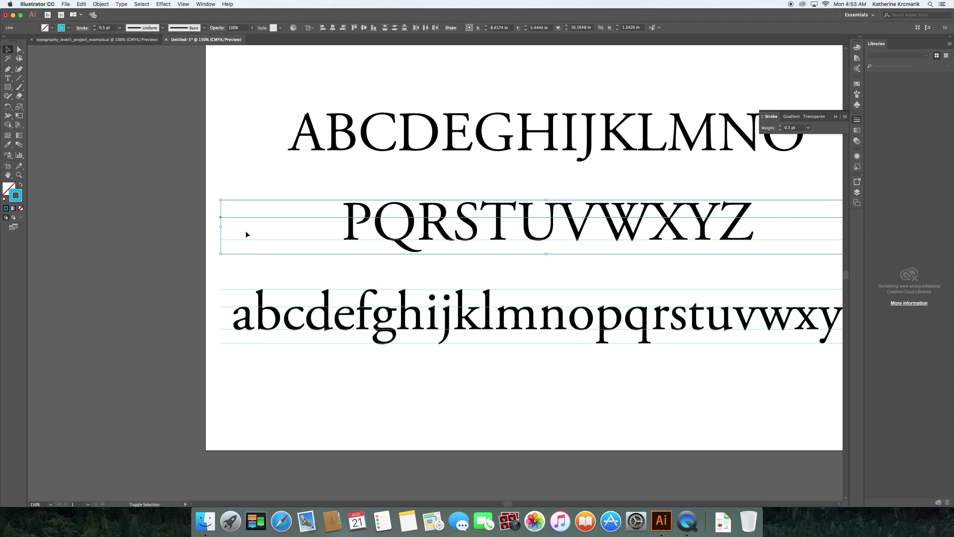
{"action": "left_click", "coordinate": [246, 240], "text": "shift"}
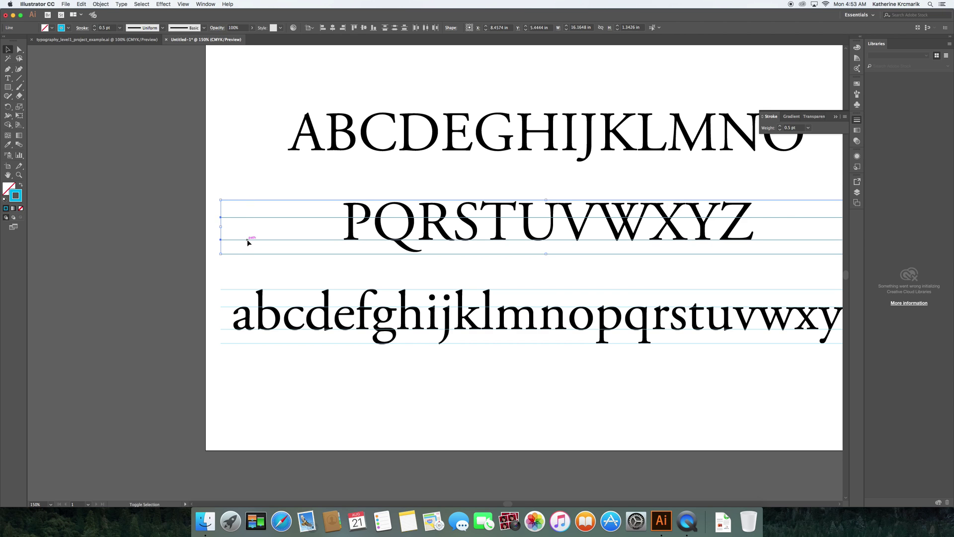
{"action": "left_click_drag", "start_coordinate": [247, 242], "coordinate": [249, 152]}
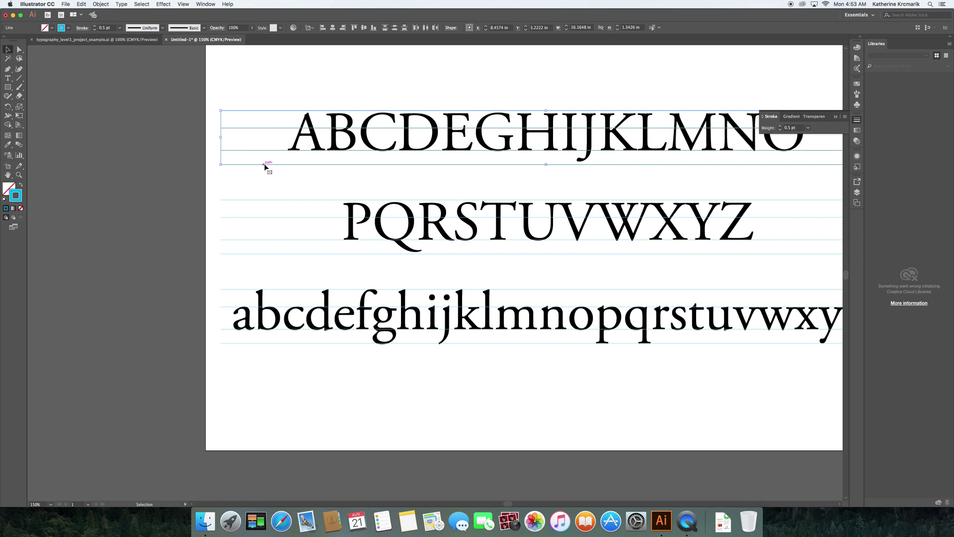
{"action": "left_click", "coordinate": [285, 106]}
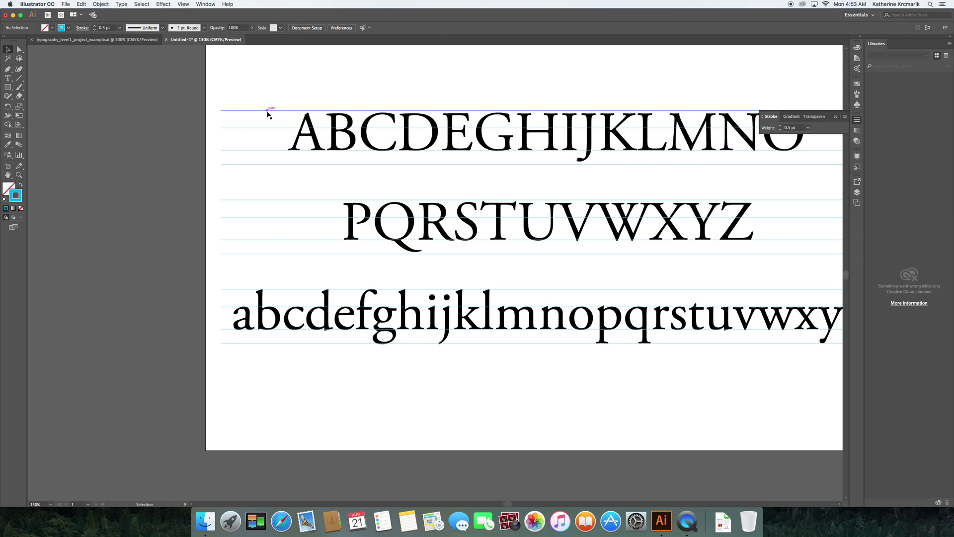
Add a cap-height line just below the ascender line on both uppercase rows by duplicating the existing guide line.
{"action": "left_click_drag", "start_coordinate": [267, 114], "coordinate": [273, 204]}
{"action": "key", "text": "Down"}
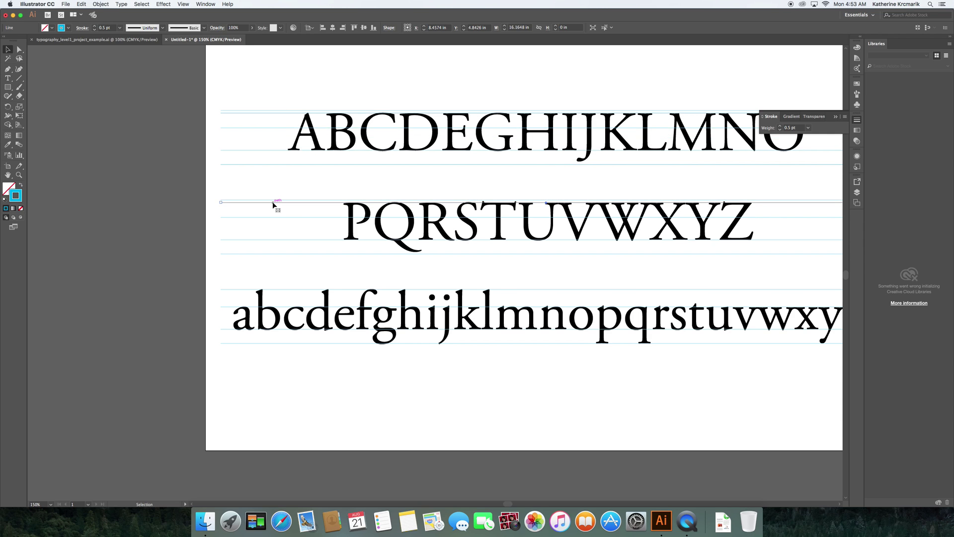
{"action": "left_click", "coordinate": [164, 196]}
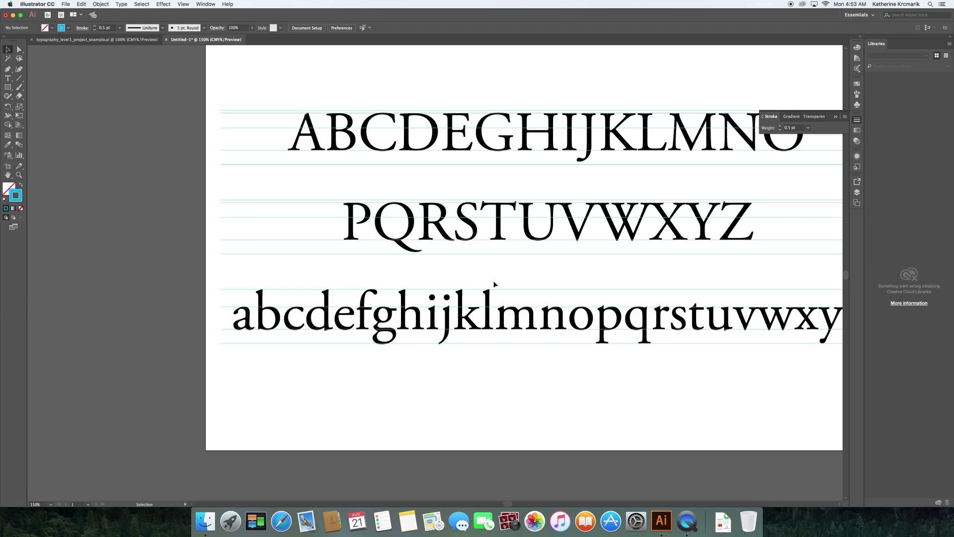
{"action": "scroll", "coordinate": [494, 284], "scroll_direction": "right", "scroll_amount": 3}
{"action": "scroll", "coordinate": [494, 284], "scroll_direction": "up", "scroll_amount": 1}
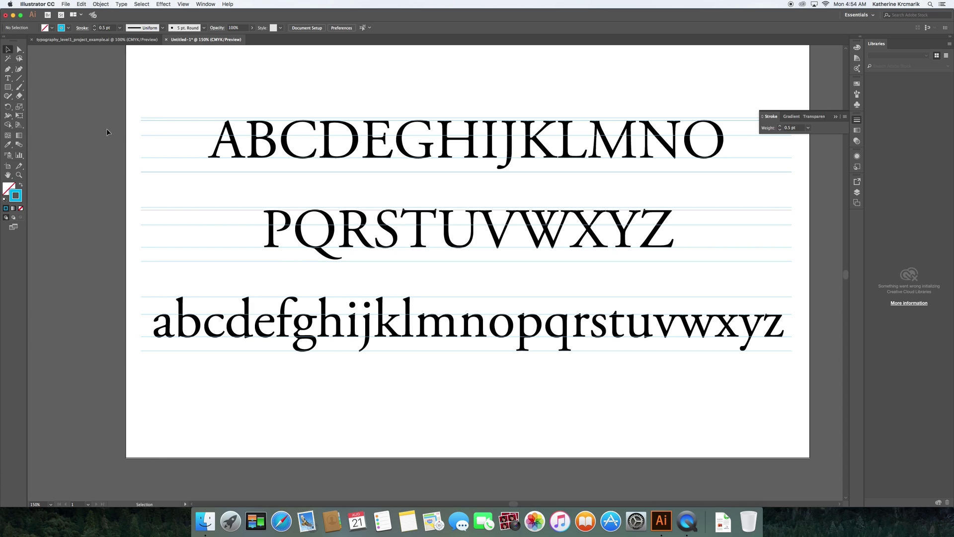
Select all the cyan guide lines without the alphabet text and send them to the back, behind the letters.
{"action": "left_click_drag", "start_coordinate": [112, 103], "coordinate": [150, 365]}
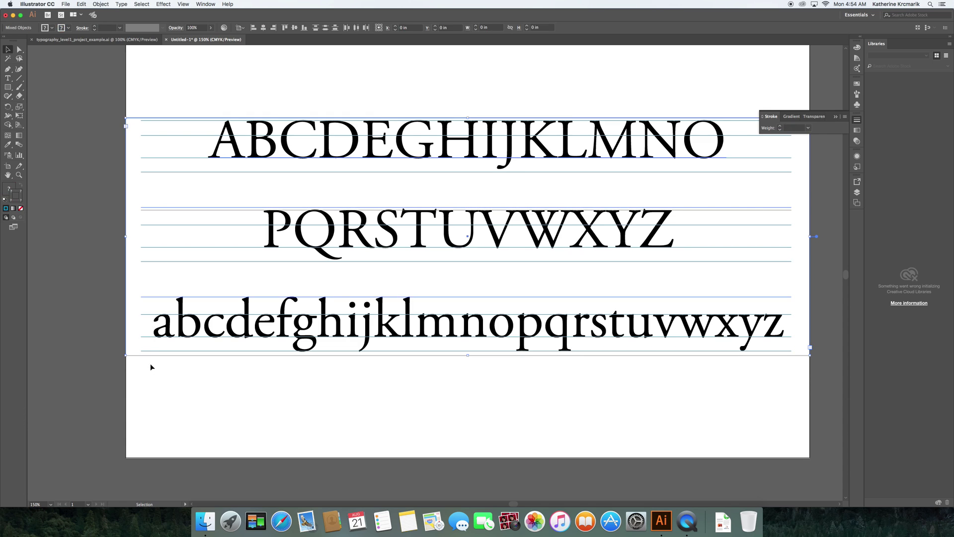
{"action": "left_click", "coordinate": [166, 332], "text": "shift"}
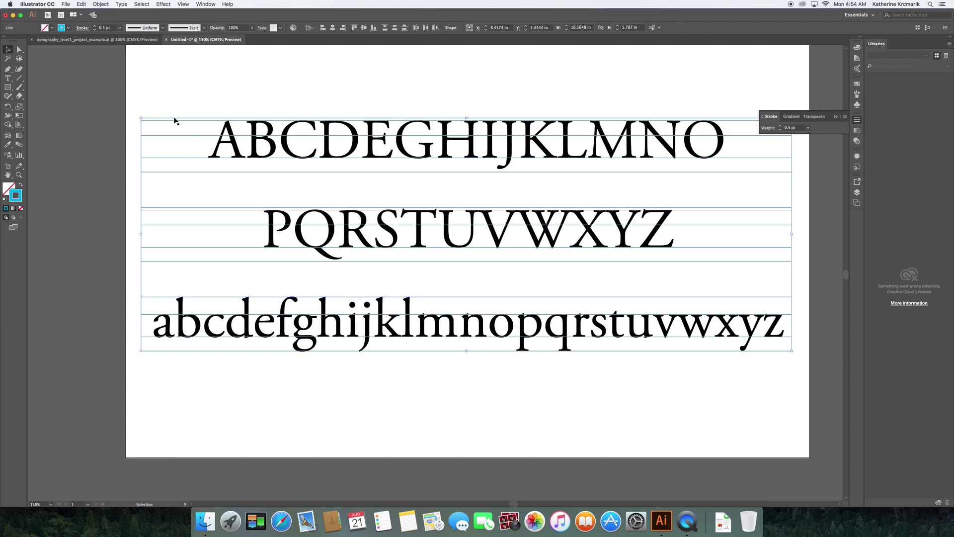
{"action": "left_click", "coordinate": [181, 135]}
{"action": "left_click", "coordinate": [102, 5]}
{"action": "mouse_move", "coordinate": [105, 15]}
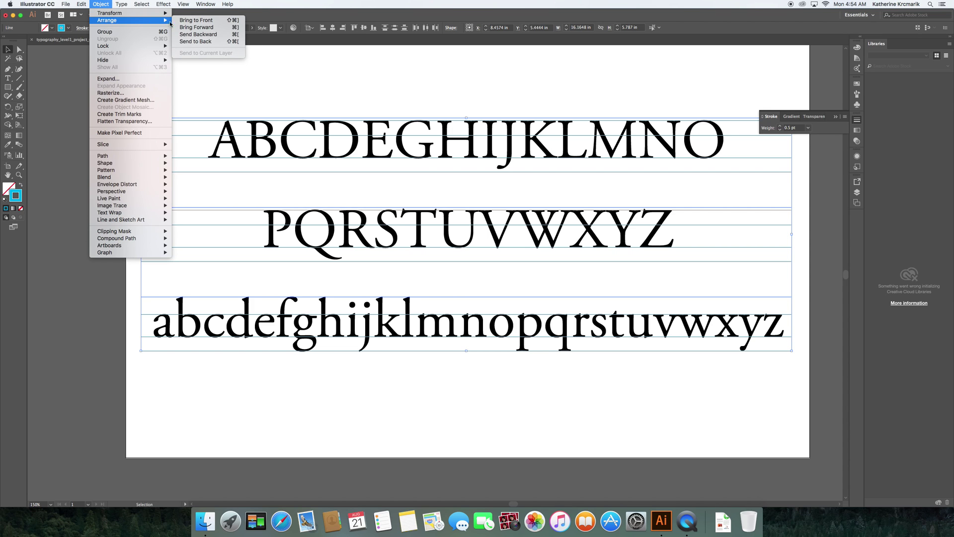
{"action": "left_click", "coordinate": [209, 42]}
{"action": "left_click", "coordinate": [221, 84]}
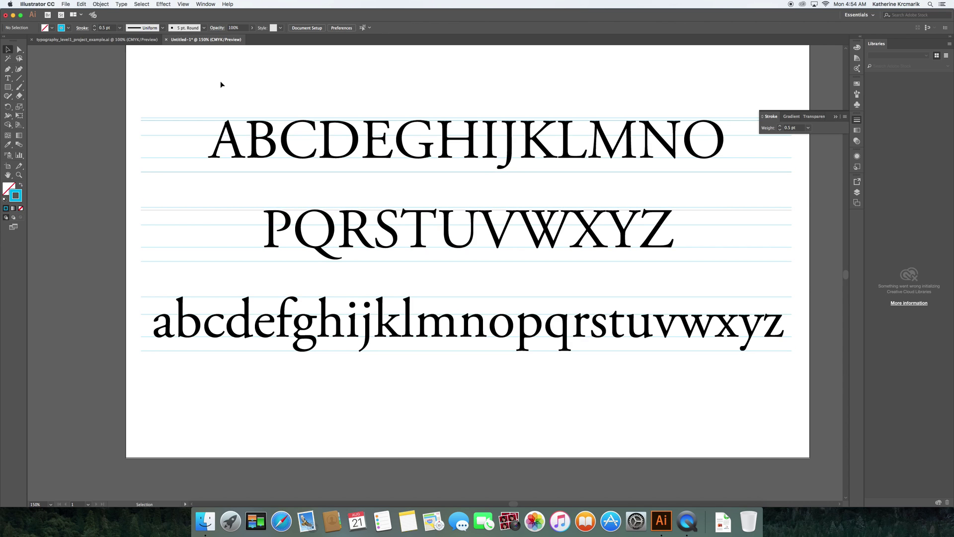
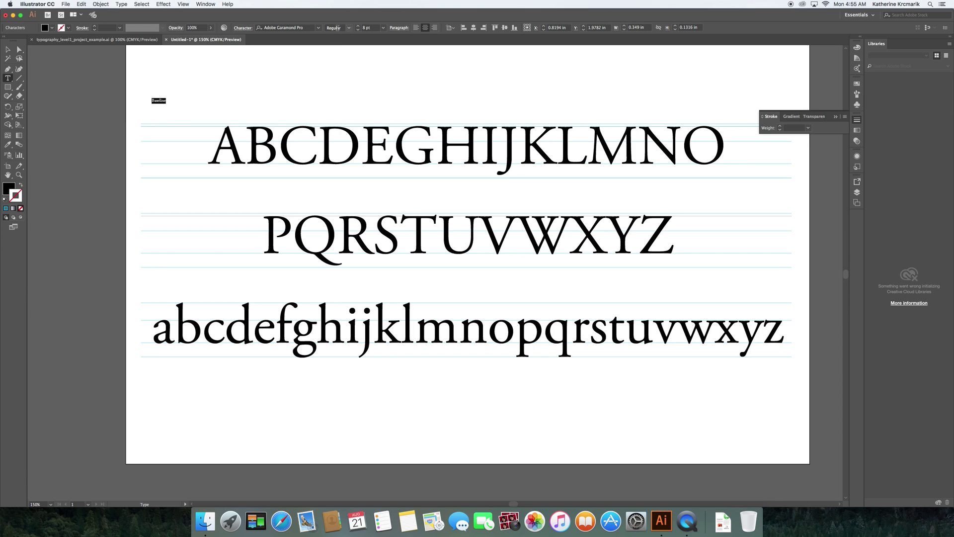
Set the small Baseline label to 10 pt and place it just above the second row's baseline, near the guide line's start.
{"action": "left_click", "coordinate": [383, 28]}
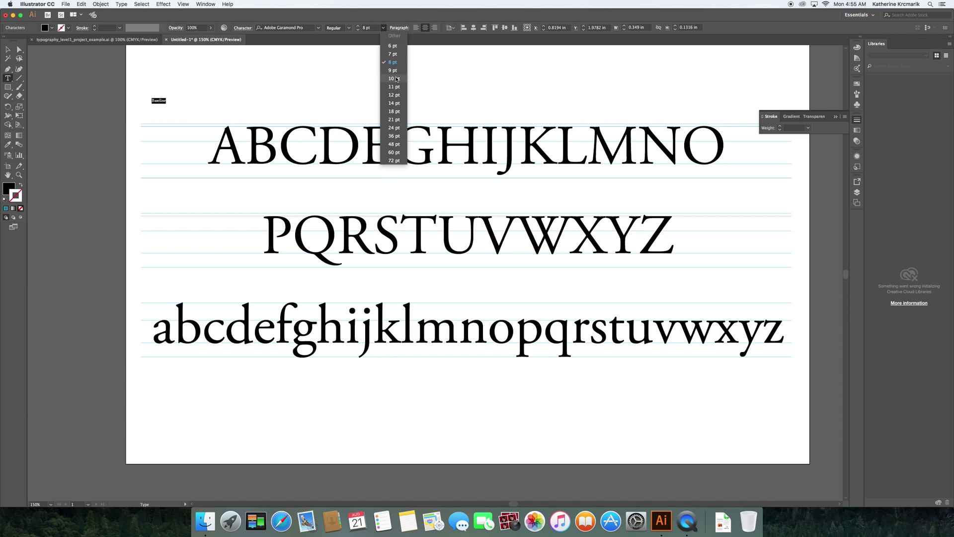
{"action": "left_click", "coordinate": [393, 79]}
{"action": "left_click", "coordinate": [7, 49]}
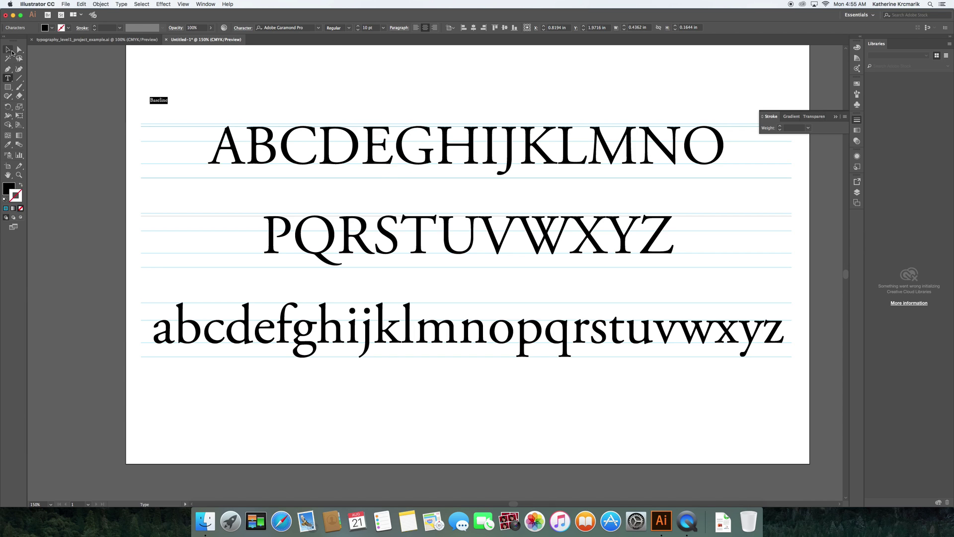
{"action": "left_click", "coordinate": [109, 93]}
{"action": "left_click_drag", "start_coordinate": [160, 101], "coordinate": [153, 252]}
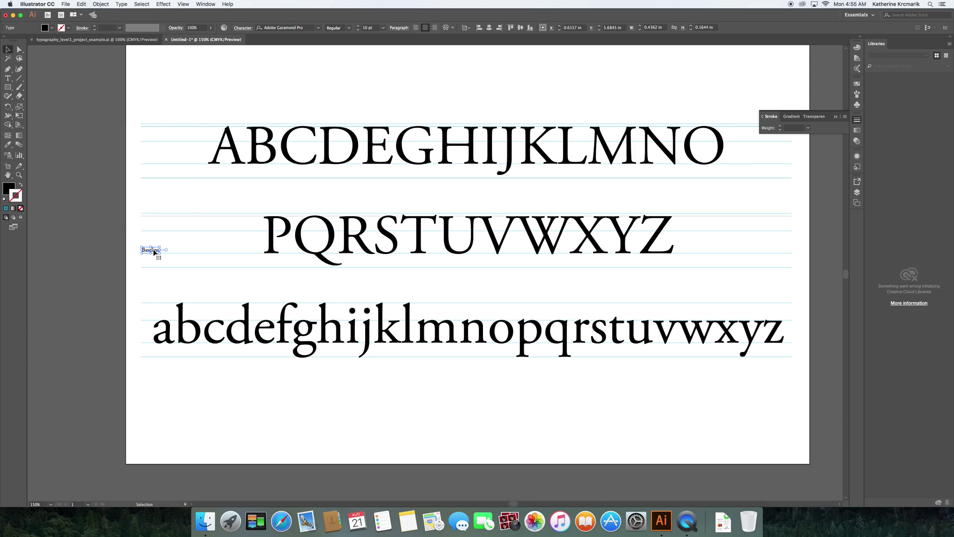
Duplicate the Baseline label down to the second row's descender line, change its text to "Descender Line" and nudge it into place.
{"action": "mouse_move", "coordinate": [154, 252]}
{"action": "left_mouse_down"}
{"action": "mouse_move", "coordinate": [154, 266]}
{"action": "mouse_move", "coordinate": [140, 263]}
{"action": "left_mouse_up"}
{"action": "key", "text": "t"}
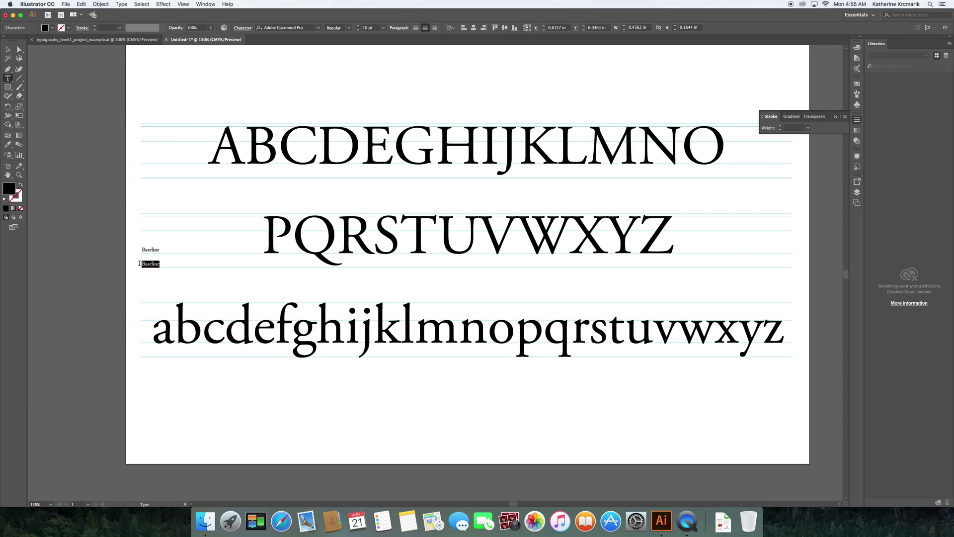
{"action": "type", "text": "Descender Line"}
{"action": "left_click", "coordinate": [7, 49]}
{"action": "left_click_drag", "start_coordinate": [159, 264], "coordinate": [165, 263]}
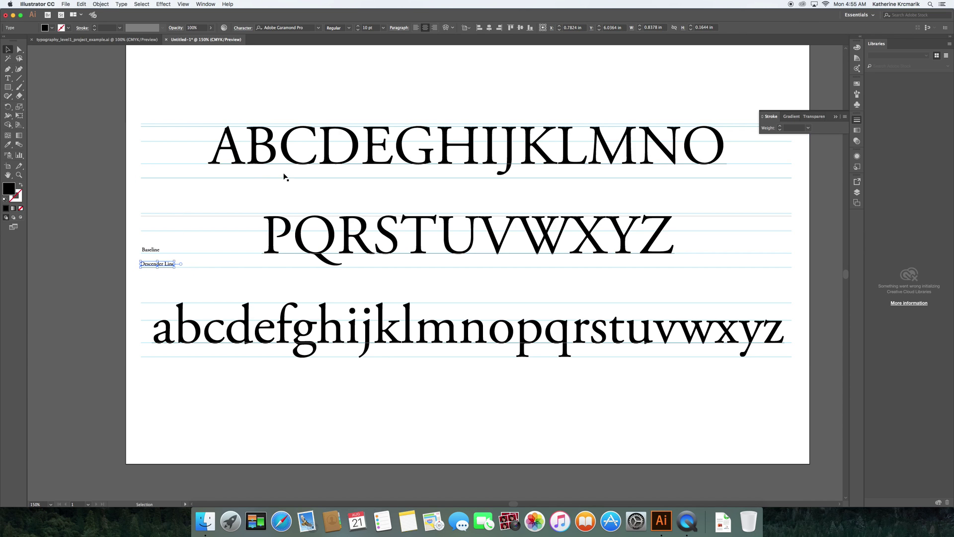
Duplicate the Baseline label onto the second row's x-height and ascender lines and onto the first row's top guide line.
{"action": "left_click", "coordinate": [151, 251]}
{"action": "left_click_drag", "start_coordinate": [151, 252], "coordinate": [156, 226]}
{"action": "left_click", "coordinate": [156, 226], "text": "shift"}
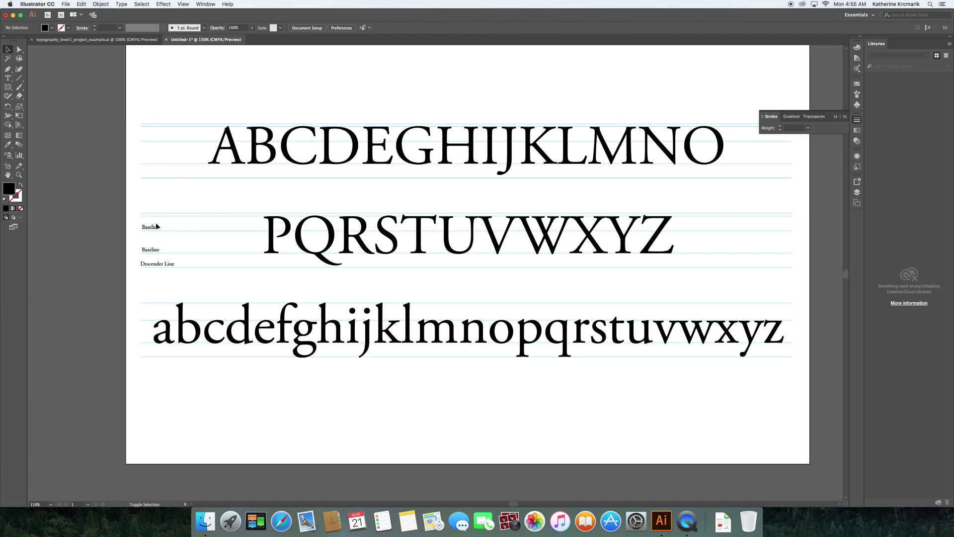
{"action": "left_click_drag", "start_coordinate": [153, 230], "coordinate": [170, 125]}
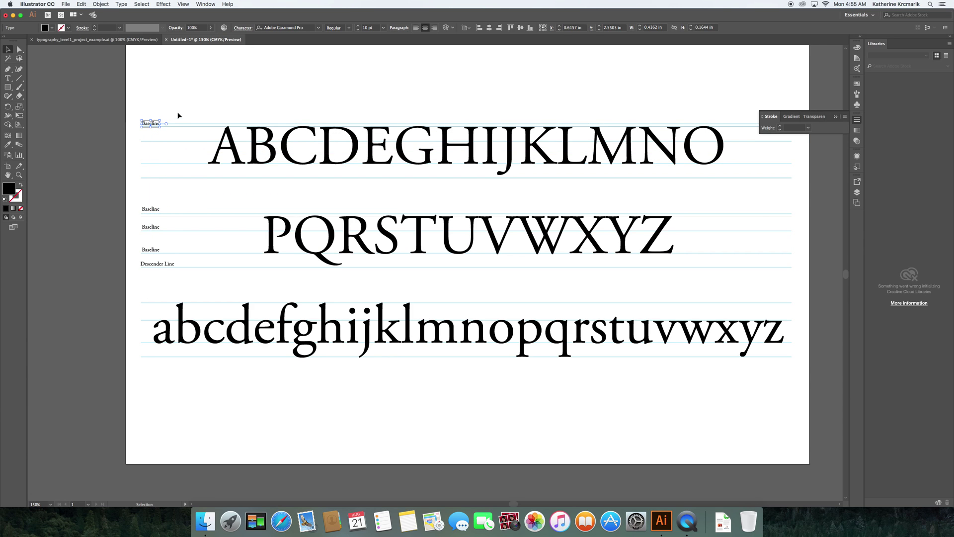
Shorten the first row's top guide line at its start so that it begins after the label.
{"action": "left_click", "coordinate": [177, 117]}
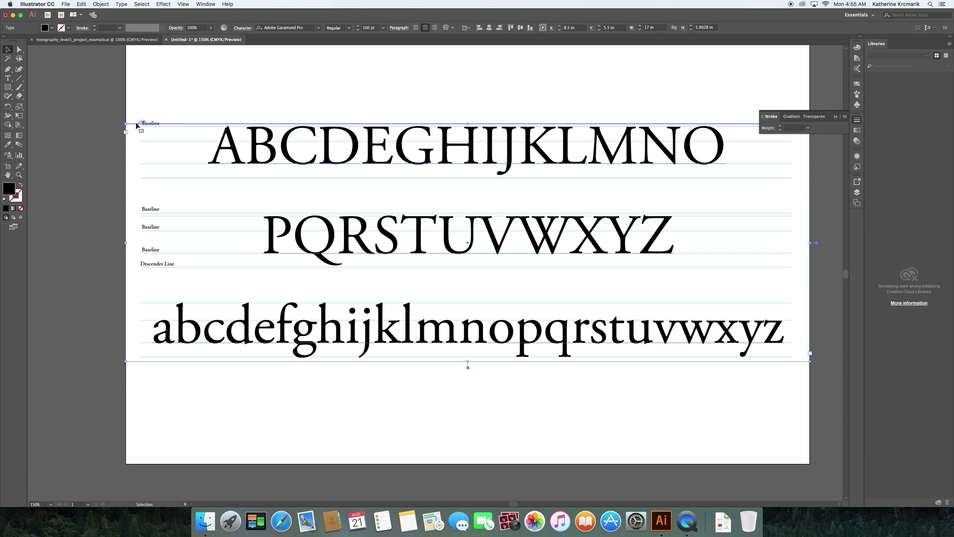
{"action": "left_click", "coordinate": [172, 126]}
{"action": "left_click", "coordinate": [186, 124], "text": "shift"}
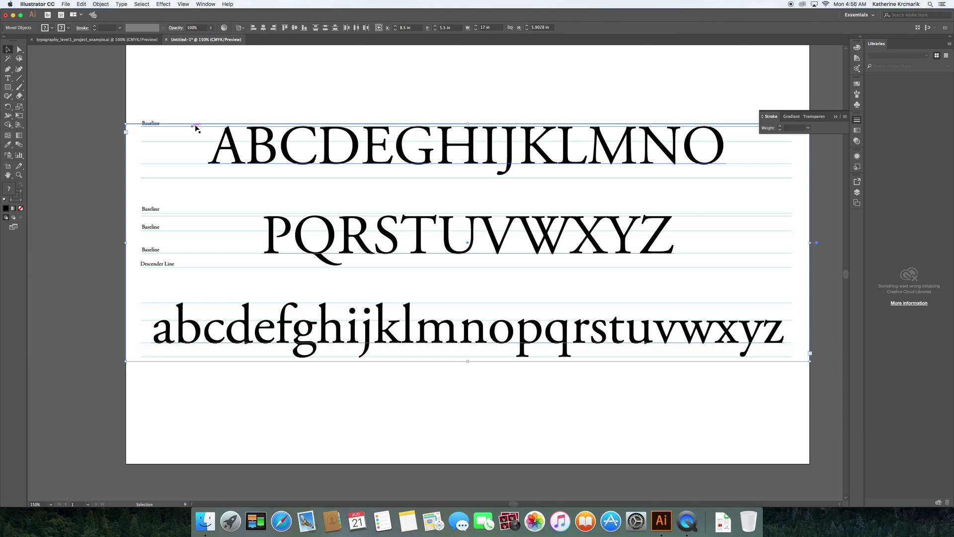
{"action": "left_click", "coordinate": [224, 135], "text": "shift"}
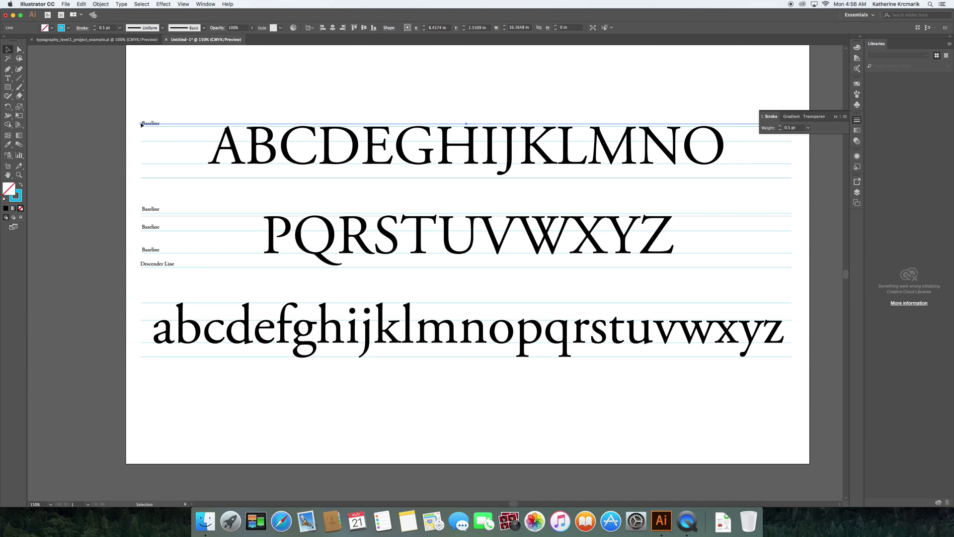
{"action": "left_click_drag", "start_coordinate": [142, 125], "coordinate": [163, 125]}
{"action": "left_click_drag", "start_coordinate": [163, 124], "coordinate": [166, 124]}
{"action": "left_click", "coordinate": [156, 126]}
Replace the text of the label on the first row's top guide line with "Cap Height".
{"action": "key", "text": "t"}
{"action": "left_click", "coordinate": [141, 123]}
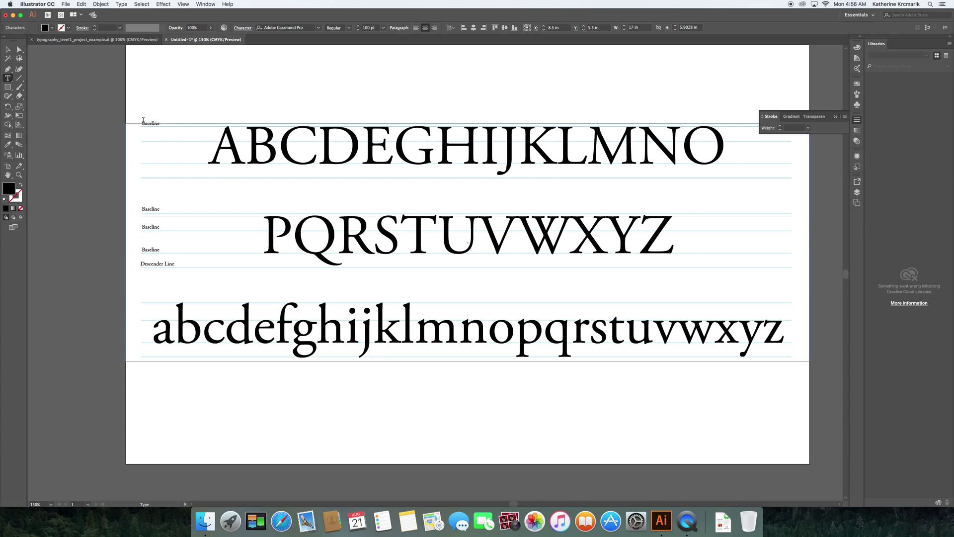
{"action": "left_click", "coordinate": [7, 49]}
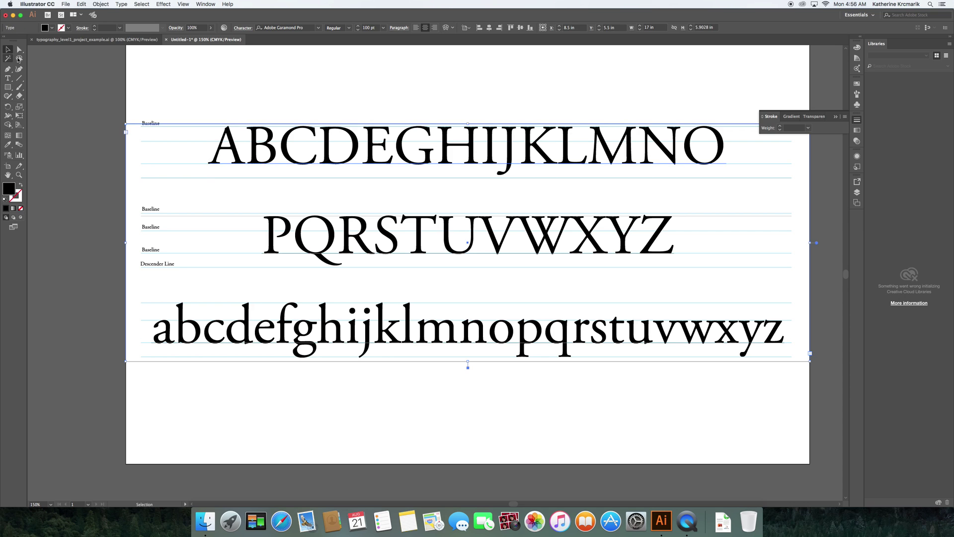
{"action": "left_click", "coordinate": [146, 124]}
{"action": "double_click", "coordinate": [145, 123]}
{"action": "left_click_drag", "start_coordinate": [144, 123], "coordinate": [158, 122]}
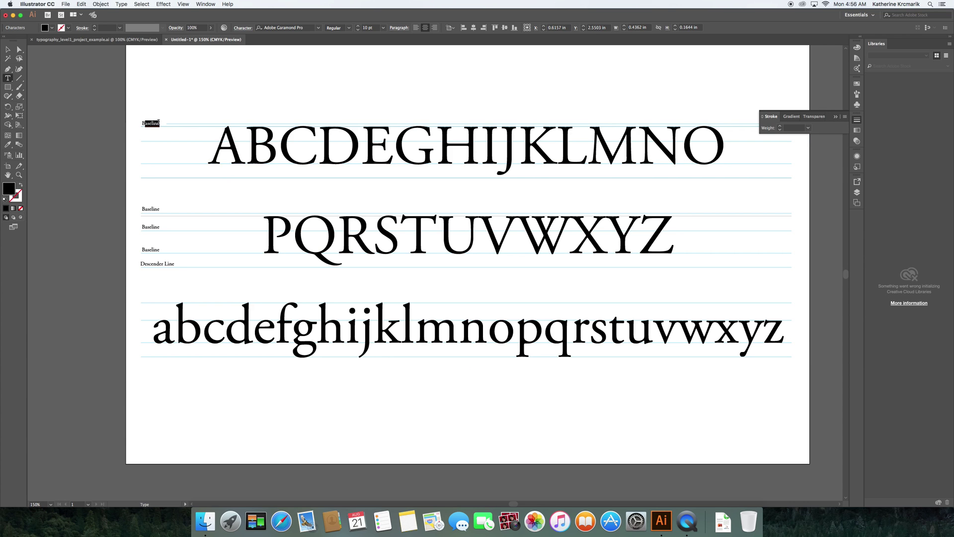
{"action": "left_click", "coordinate": [158, 122]}
{"action": "left_click_drag", "start_coordinate": [158, 122], "coordinate": [140, 121]}
{"action": "type", "text": "cap Height"}
Nudge the Cap Height label right until its first letter lines up with the start of the guide lines, and deselect it.
{"action": "left_click", "coordinate": [8, 57]}
{"action": "key", "text": "Right"}
{"action": "key", "text": "Right"}
{"action": "key", "text": "Right"}
{"action": "key", "text": "Right"}
{"action": "key", "text": "Right"}
{"action": "key", "text": "Right"}
{"action": "key", "text": "Right"}
{"action": "key", "text": "Right"}
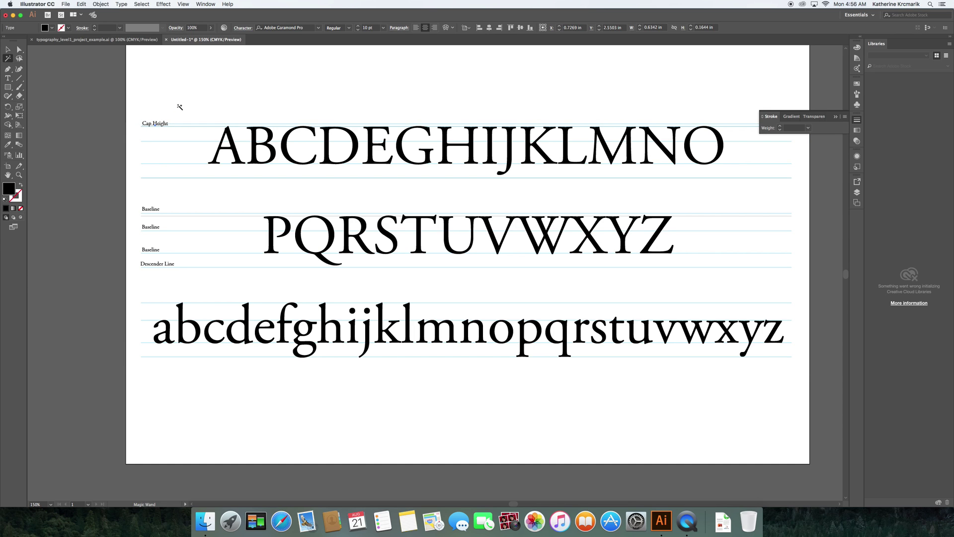
{"action": "left_click", "coordinate": [180, 107]}
{"action": "key", "text": "v"}
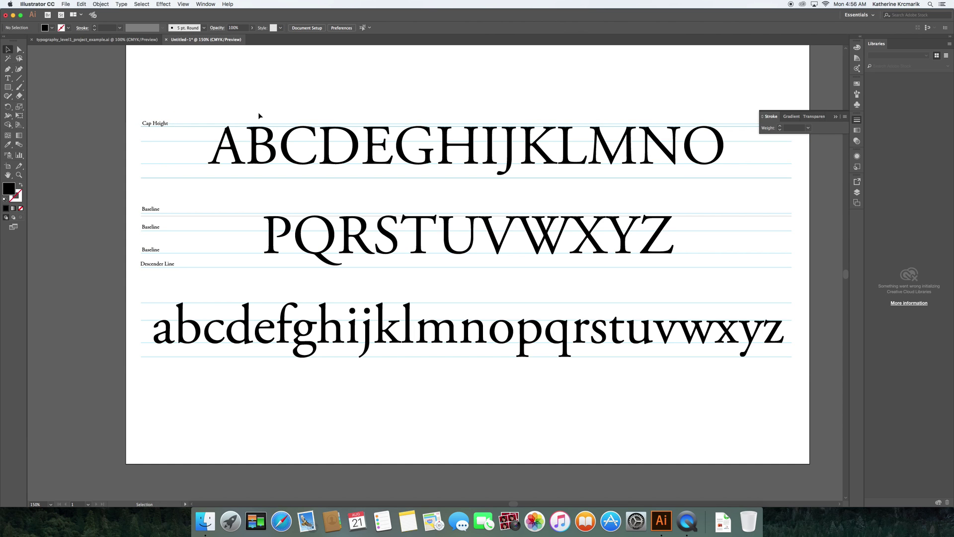
Shorten the first row's top guide line a little more so it clears the end of the Cap Height label.
{"action": "left_click_drag", "start_coordinate": [186, 125], "coordinate": [188, 124]}
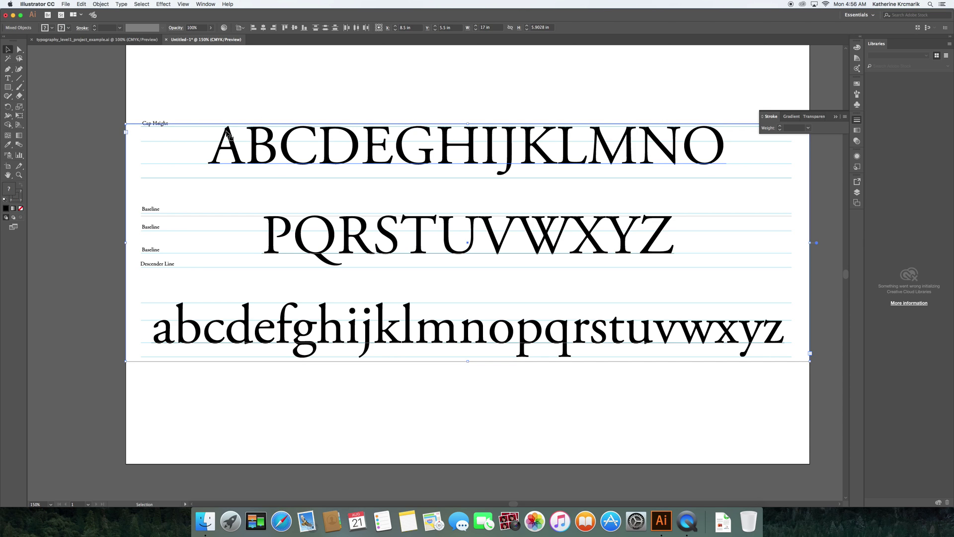
{"action": "left_click", "coordinate": [169, 124]}
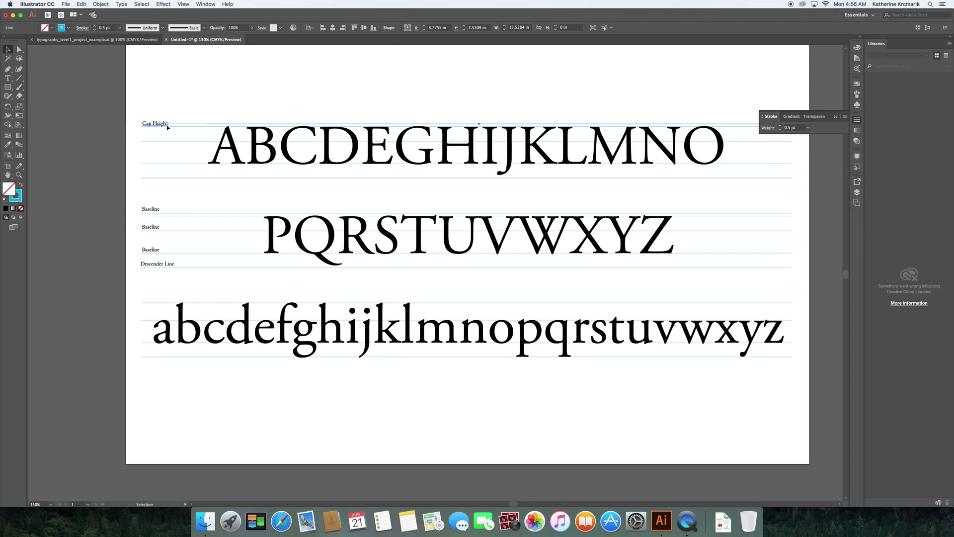
{"action": "left_click_drag", "start_coordinate": [166, 125], "coordinate": [171, 124]}
Fill the Cap Height label with the red swatch and deselect it.
{"action": "left_click", "coordinate": [154, 123]}
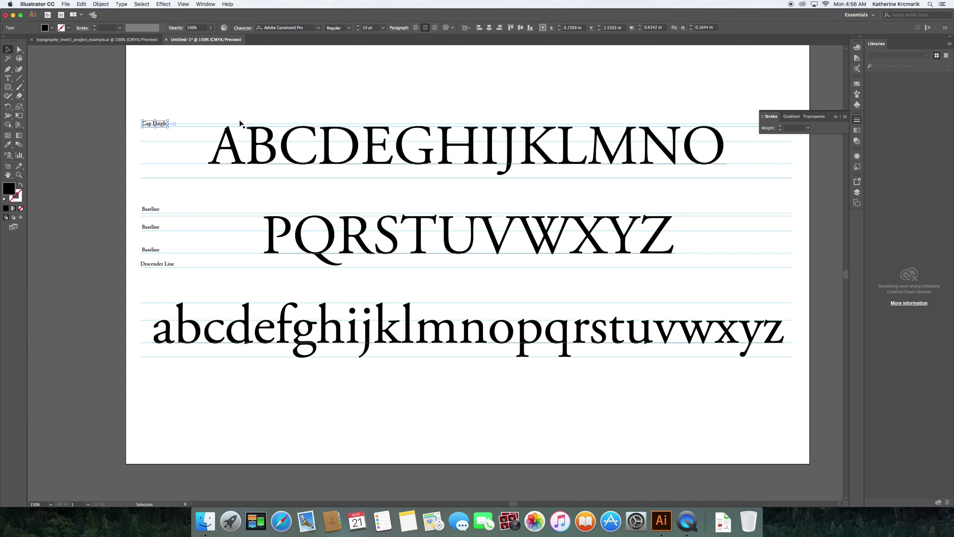
{"action": "left_click", "coordinate": [857, 84]}
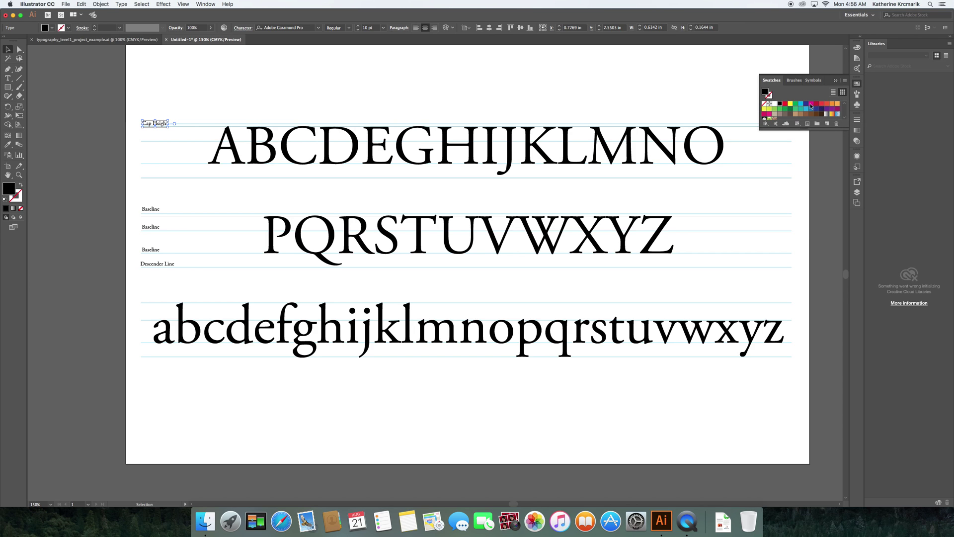
{"action": "left_click", "coordinate": [786, 103]}
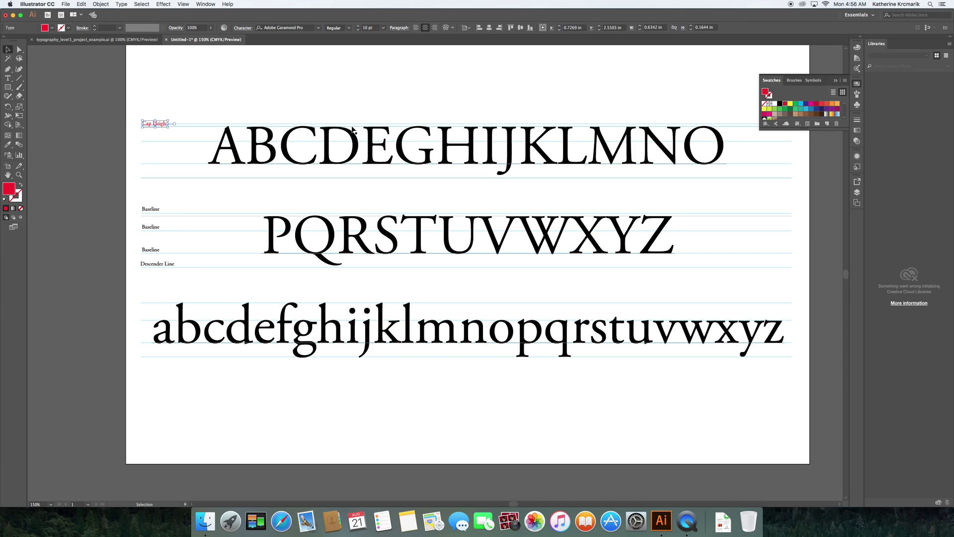
{"action": "left_click", "coordinate": [101, 202]}
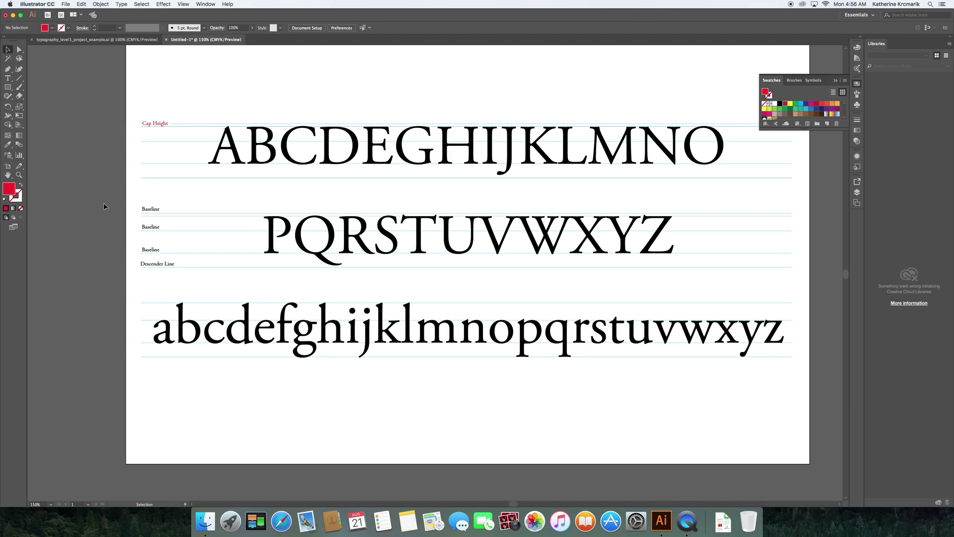
Change the label above the second row's ascender line to "Ascender Line" and the one above its x-height line to "x-height".
{"action": "left_click", "coordinate": [152, 210]}
{"action": "left_click_drag", "start_coordinate": [153, 210], "coordinate": [163, 209]}
{"action": "double_click", "coordinate": [154, 210]}
{"action": "type", "text": "As"}
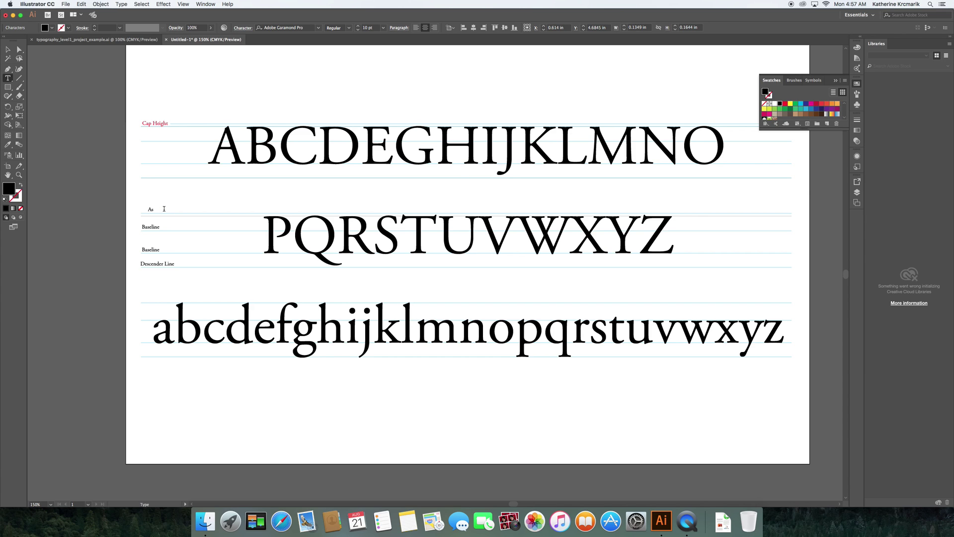
{"action": "type", "text": "cender Line"}
{"action": "left_click_drag", "start_coordinate": [161, 226], "coordinate": [142, 226]}
{"action": "type", "text": "x-height"}
{"action": "key", "text": "Escape"}
Select all five guide-line labels and align their left edges to the selection.
{"action": "left_click", "coordinate": [154, 123]}
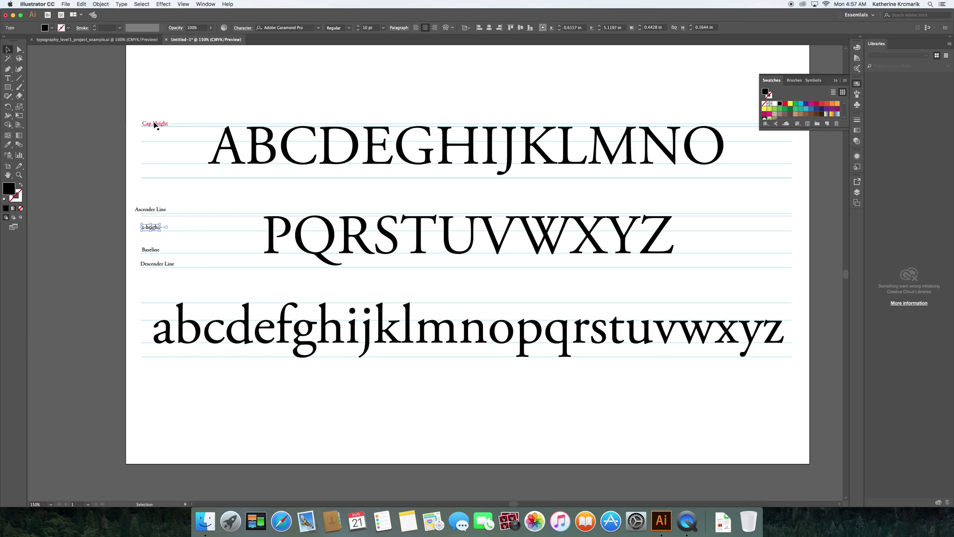
{"action": "left_click", "coordinate": [150, 209], "text": "shift"}
{"action": "left_click", "coordinate": [153, 227], "text": "shift"}
{"action": "left_click", "coordinate": [150, 250], "text": "shift"}
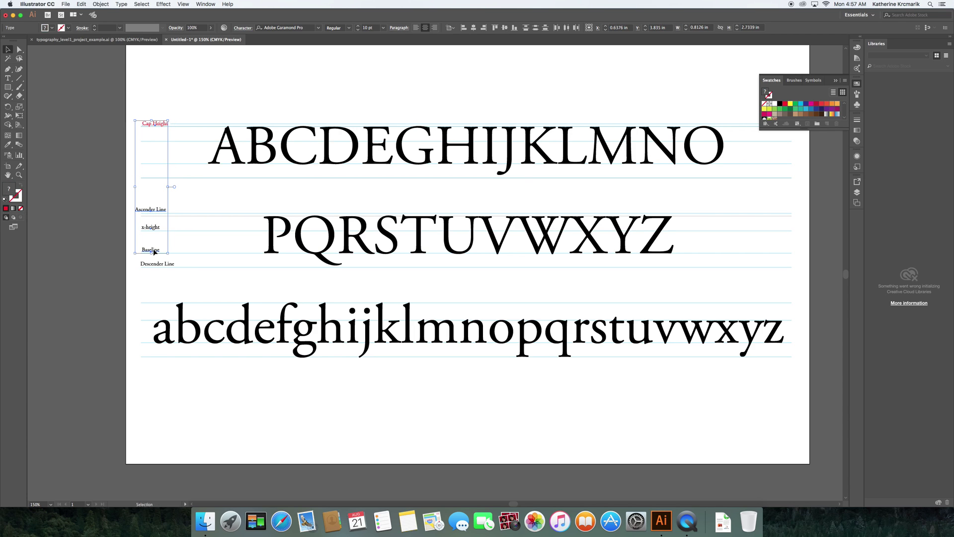
{"action": "left_click", "coordinate": [159, 264], "text": "shift"}
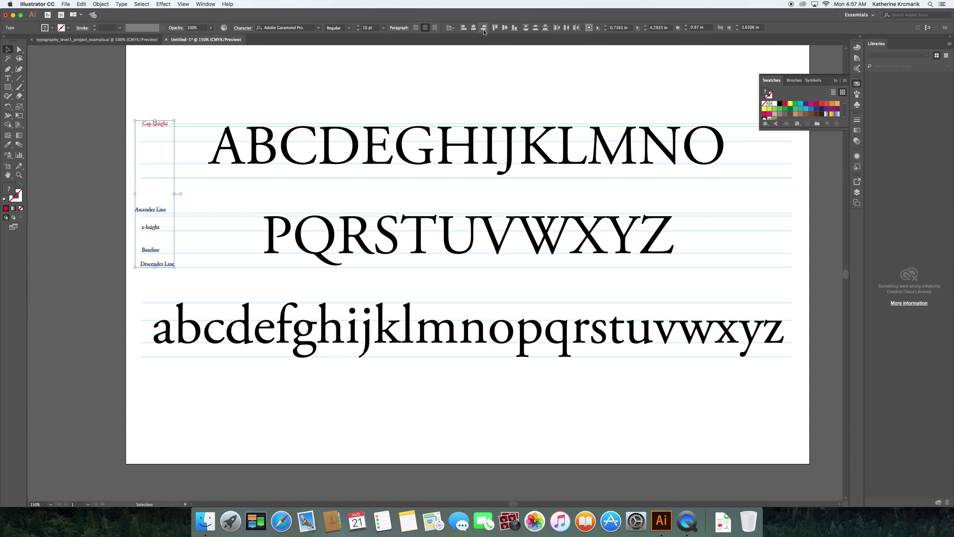
{"action": "left_click", "coordinate": [452, 28]}
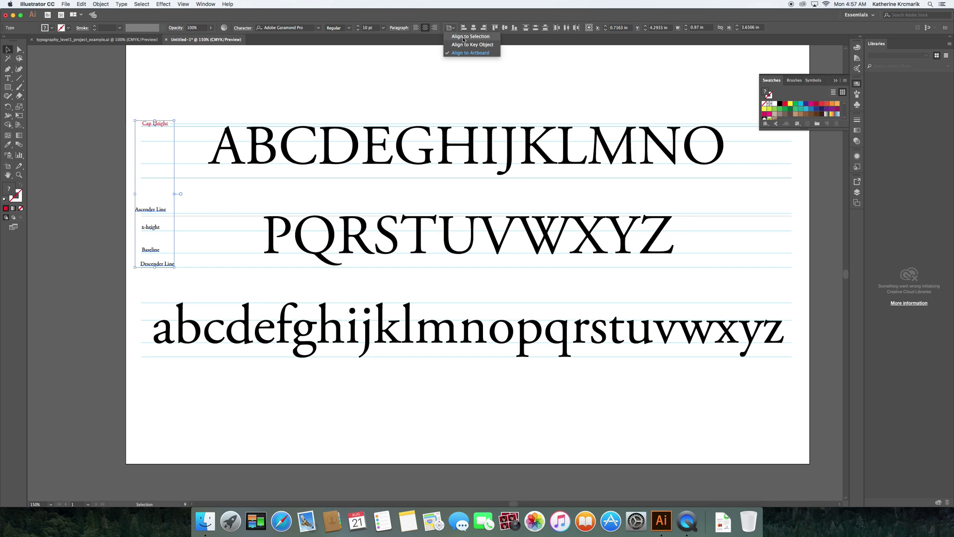
{"action": "left_click", "coordinate": [467, 37]}
{"action": "left_click", "coordinate": [463, 28]}
Nudge the five labels sideways to the start of the guide lines and fill them all with the red swatch.
{"action": "key", "text": "Right"}
{"action": "key", "text": "Right"}
{"action": "key", "text": "Right"}
{"action": "key", "text": "Right"}
{"action": "key", "text": "Right"}
{"action": "key", "text": "Right"}
{"action": "key", "text": "Right"}
{"action": "key", "text": "Right"}
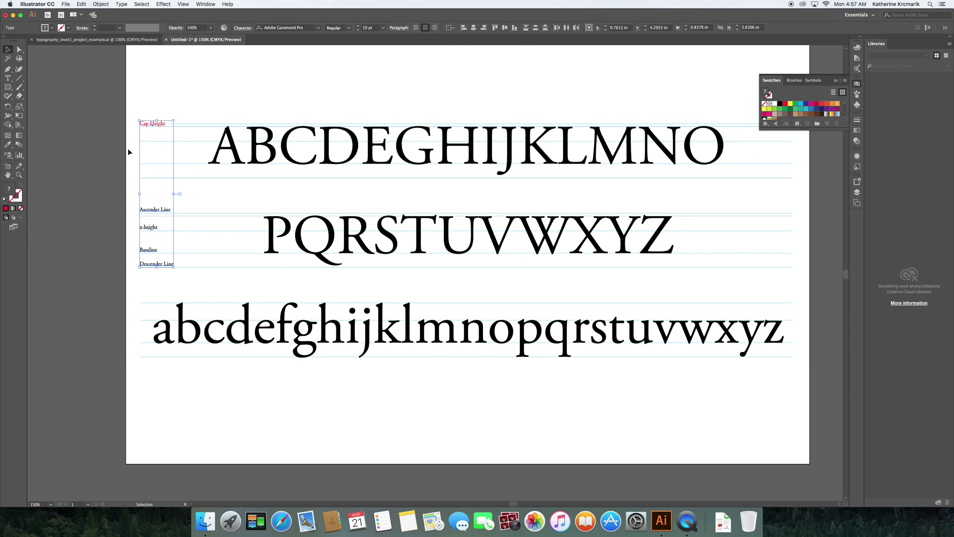
{"action": "key", "text": "Right"}
{"action": "key", "text": "Right"}
{"action": "key", "text": "Right"}
{"action": "key", "text": "Right"}
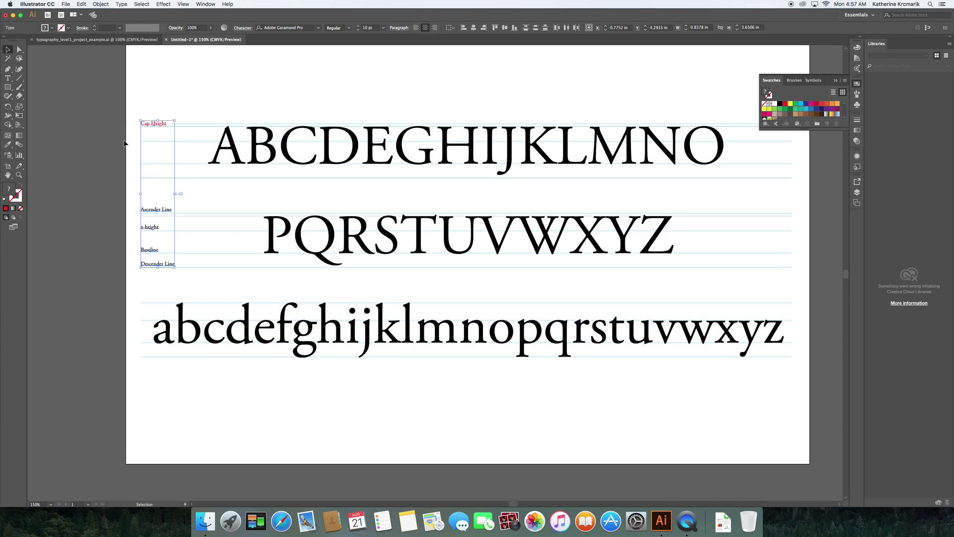
{"action": "key", "text": "Left"}
{"action": "key", "text": "Left"}
{"action": "key", "text": "Left"}
{"action": "left_click", "coordinate": [784, 104]}
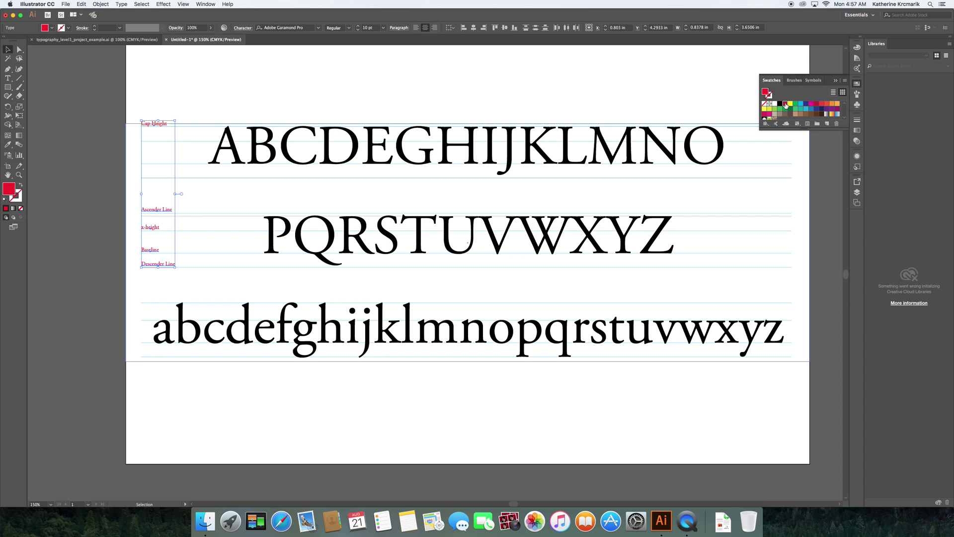
{"action": "left_click", "coordinate": [76, 104]}
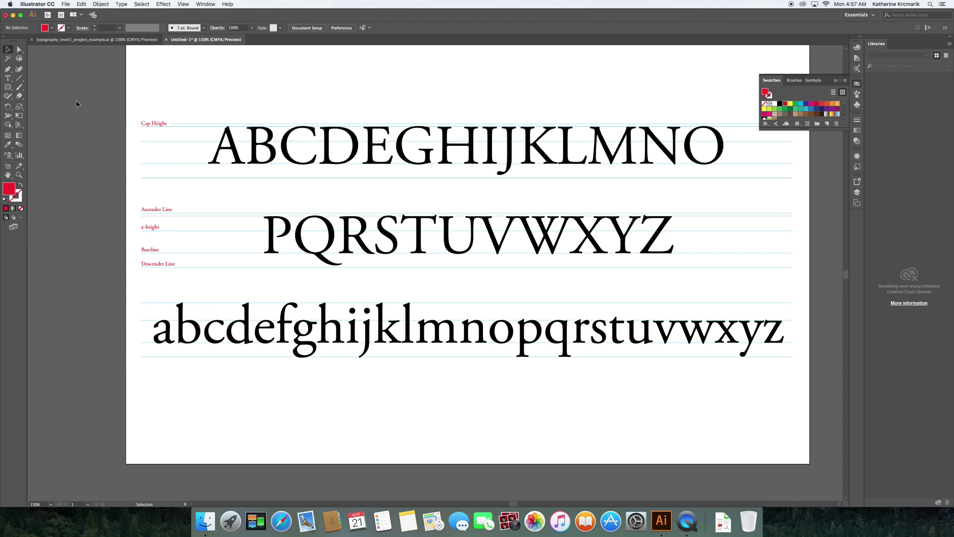
Following the example poster, add a red "counter" label just above the lowercase n and o.
{"action": "left_click", "coordinate": [110, 39]}
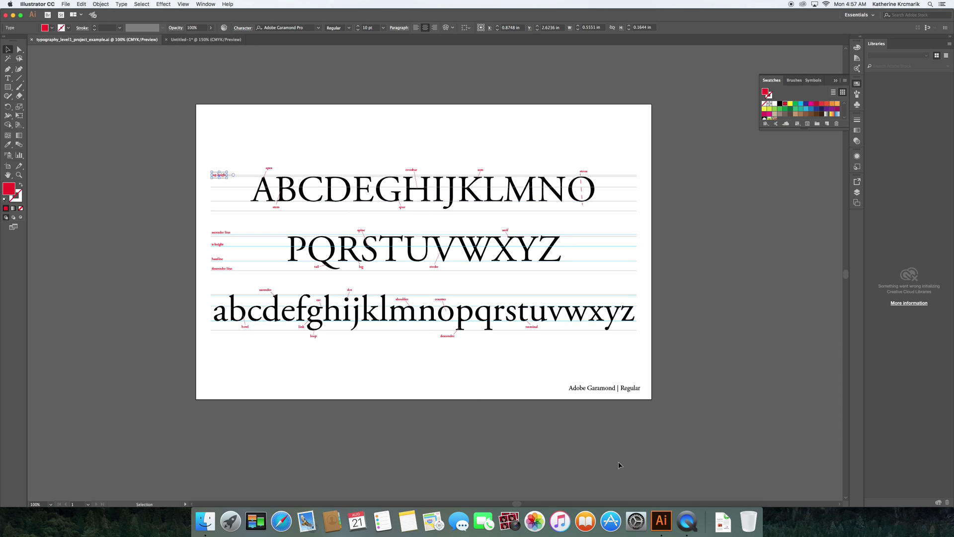
{"action": "left_click", "coordinate": [184, 39]}
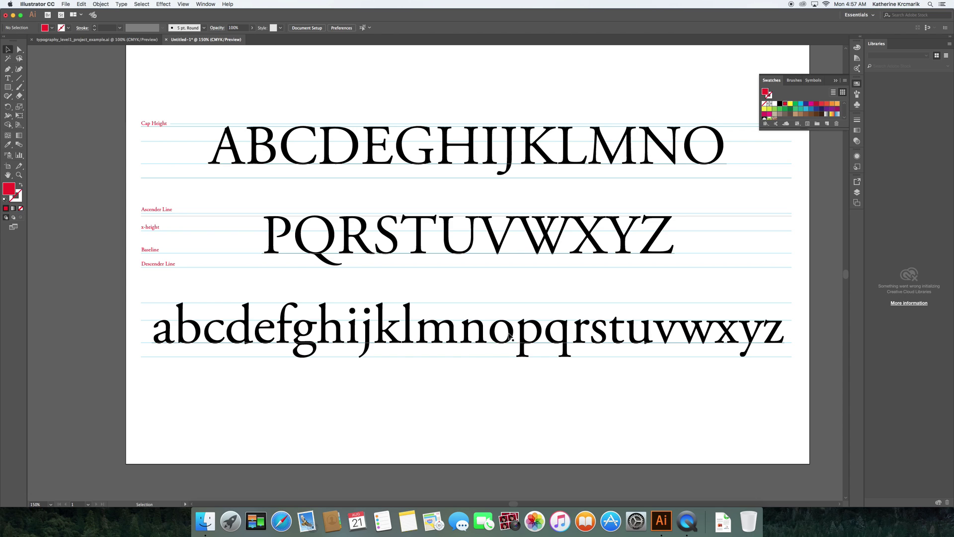
{"action": "left_click", "coordinate": [8, 79]}
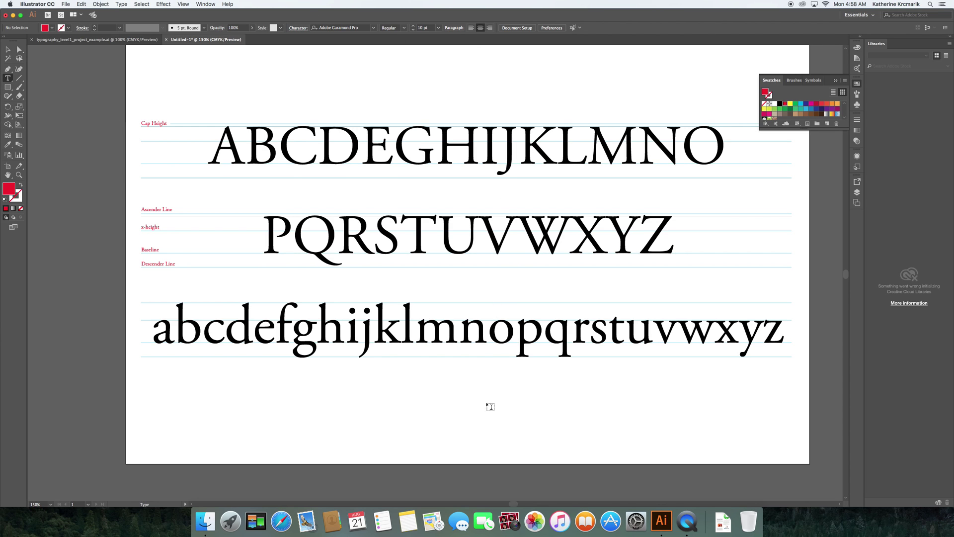
{"action": "left_click", "coordinate": [512, 417]}
{"action": "type", "text": "cu"}
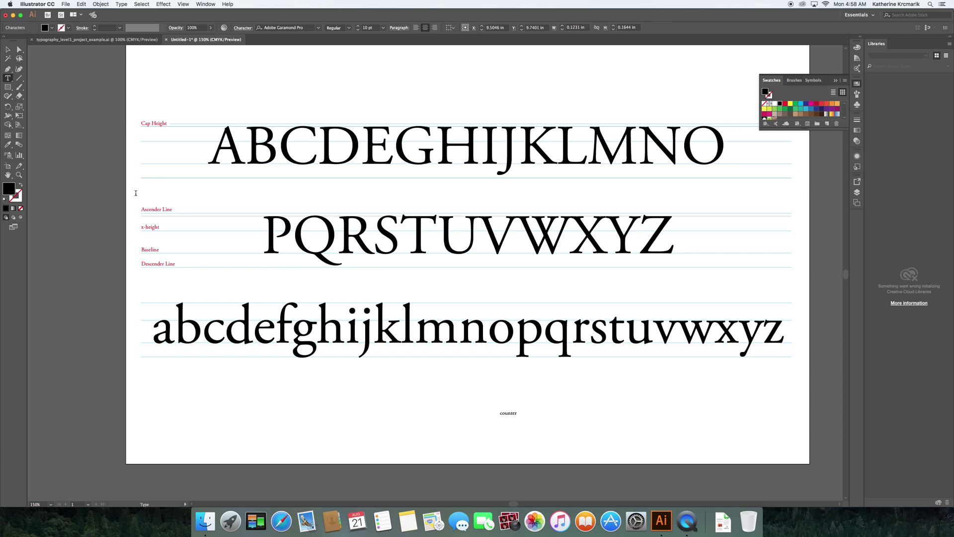
{"action": "left_click", "coordinate": [8, 49]}
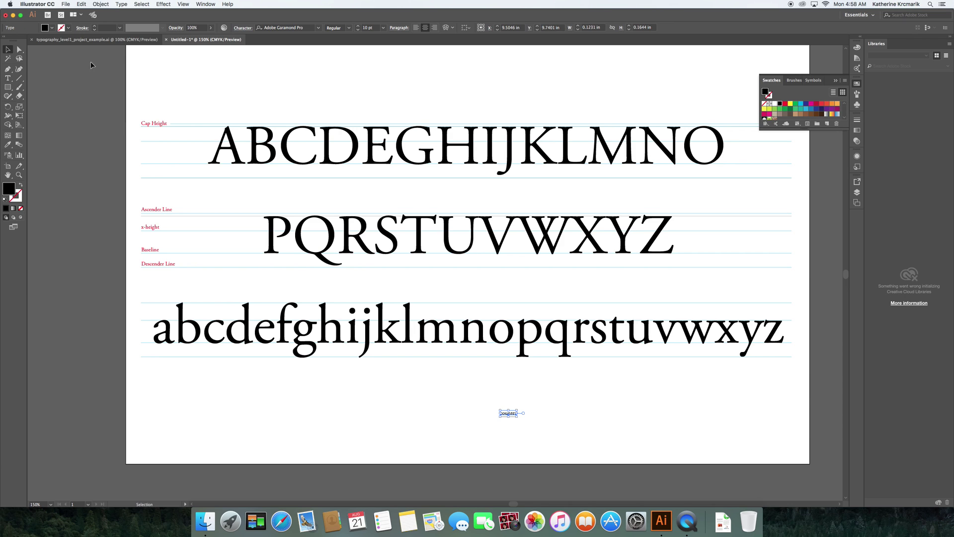
{"action": "left_click", "coordinate": [785, 103]}
{"action": "left_click_drag", "start_coordinate": [514, 414], "coordinate": [496, 310]}
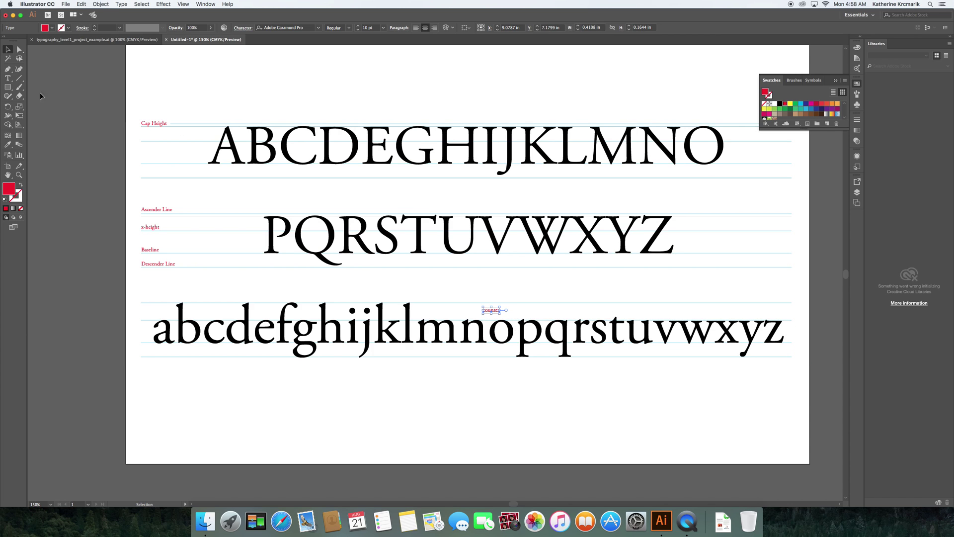
Draw a short diagonal line from the "counter" label into the lowercase o, give it a red stroke and deselect it.
{"action": "left_click", "coordinate": [19, 78]}
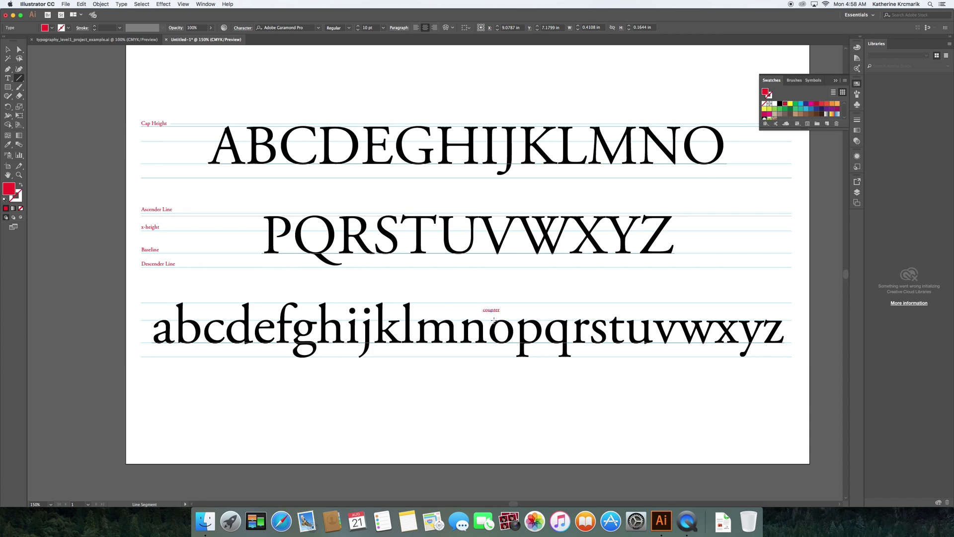
{"action": "left_click_drag", "start_coordinate": [495, 313], "coordinate": [502, 329]}
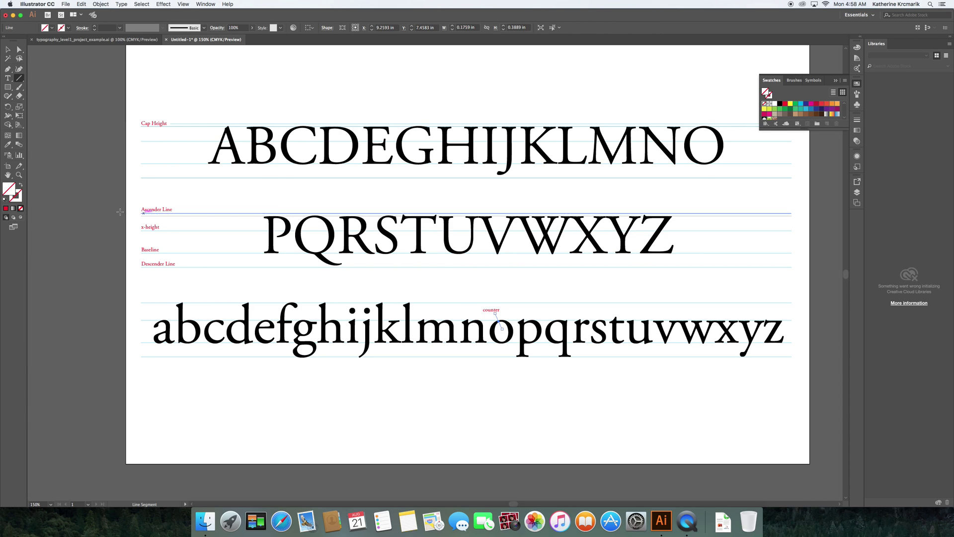
{"action": "left_click", "coordinate": [6, 208]}
{"action": "left_click", "coordinate": [6, 209]}
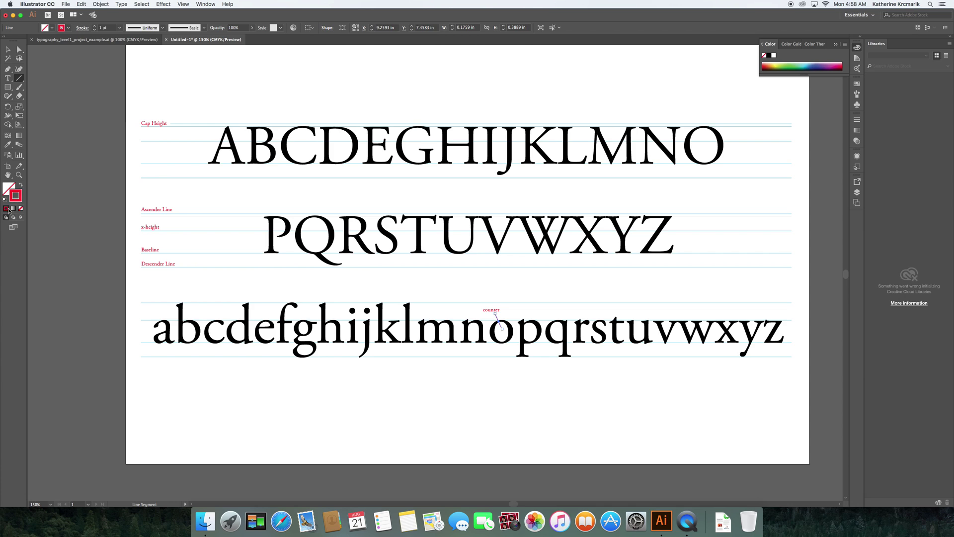
{"action": "left_click", "coordinate": [9, 48]}
{"action": "left_click", "coordinate": [347, 418]}
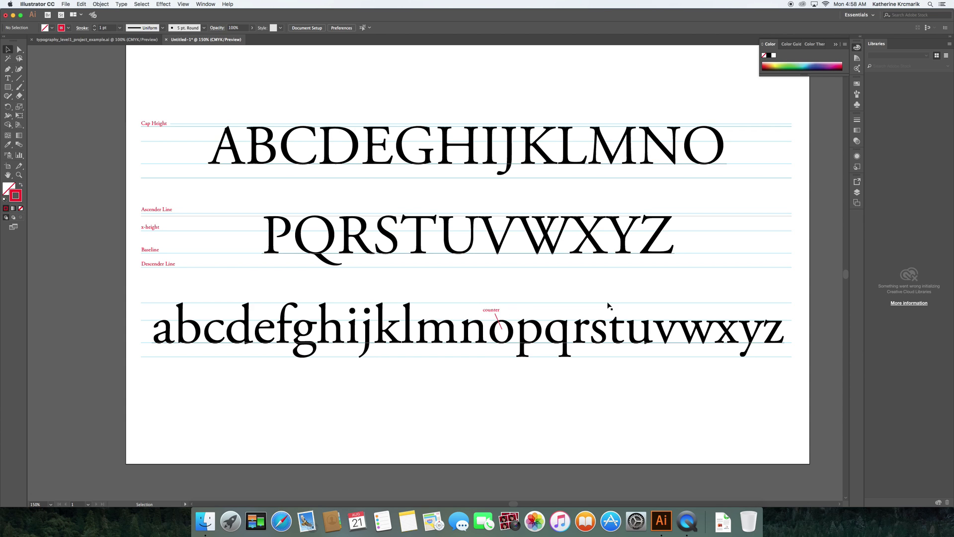
Add the caption "Adobe Garamond | Regular" near the artboard's lower right, matching the wording of the example poster.
{"action": "left_click", "coordinate": [9, 79]}
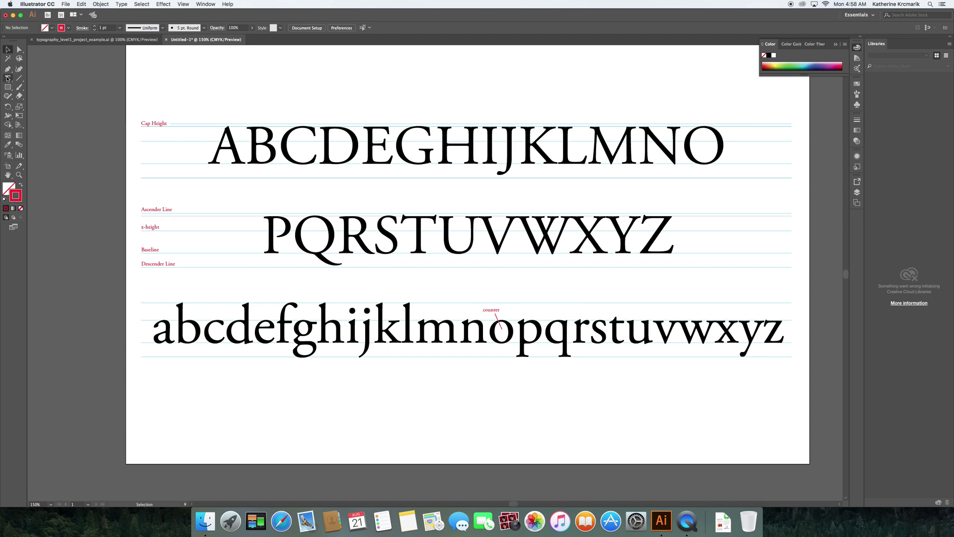
{"action": "left_click", "coordinate": [663, 446]}
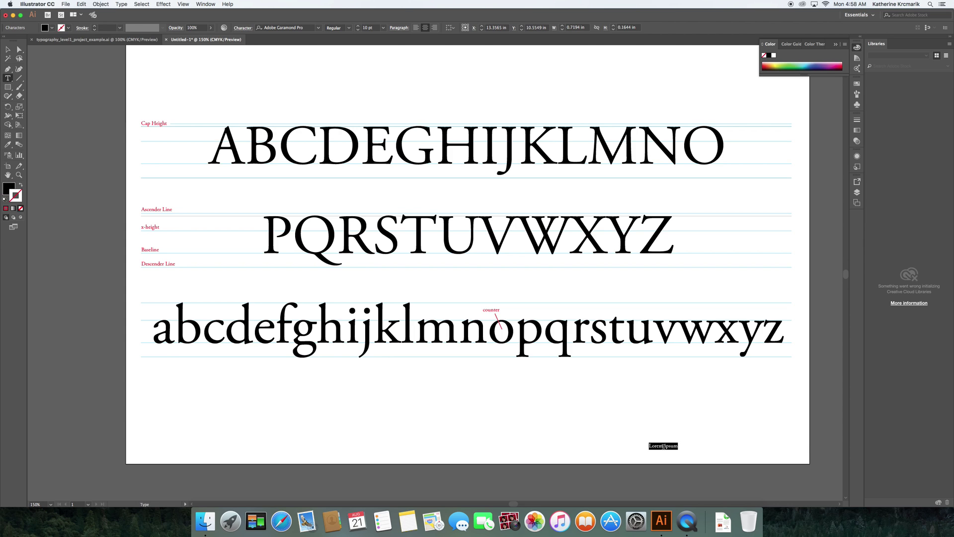
{"action": "type", "text": "Adobe Garamond"}
{"action": "left_click", "coordinate": [100, 39]}
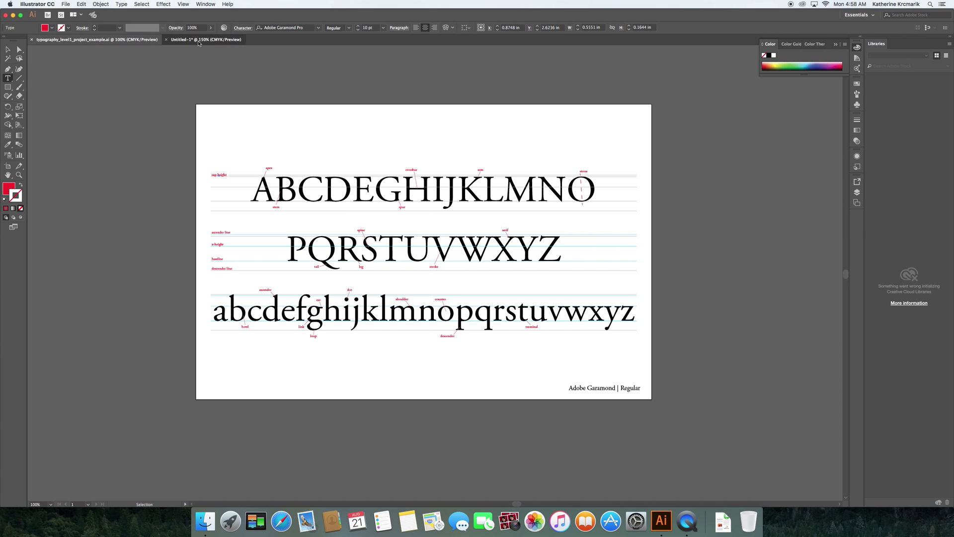
{"action": "left_click", "coordinate": [201, 39]}
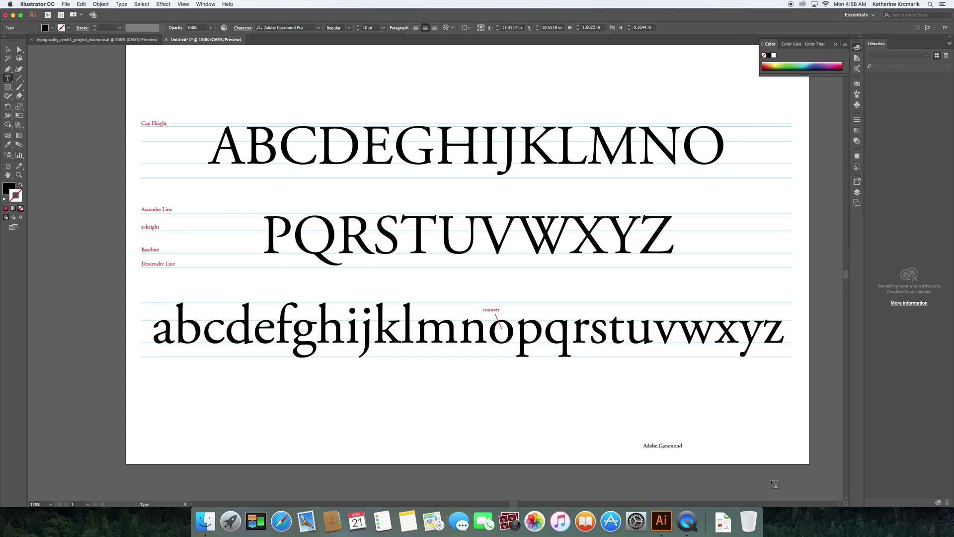
{"action": "left_click", "coordinate": [681, 445]}
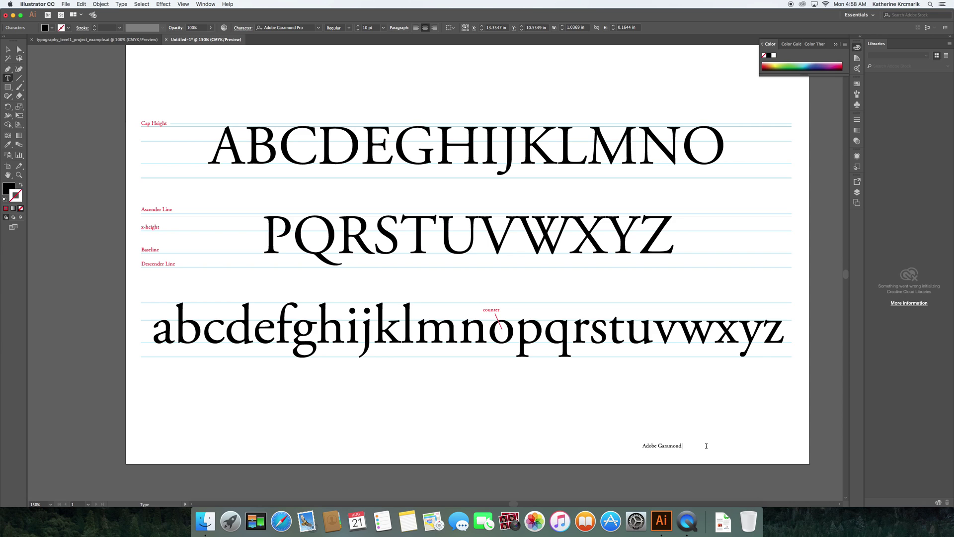
{"action": "type", "text": "| Regular"}
Set the font size of the whole typeface caption to 24 pt.
{"action": "left_click_drag", "start_coordinate": [699, 450], "coordinate": [616, 443]}
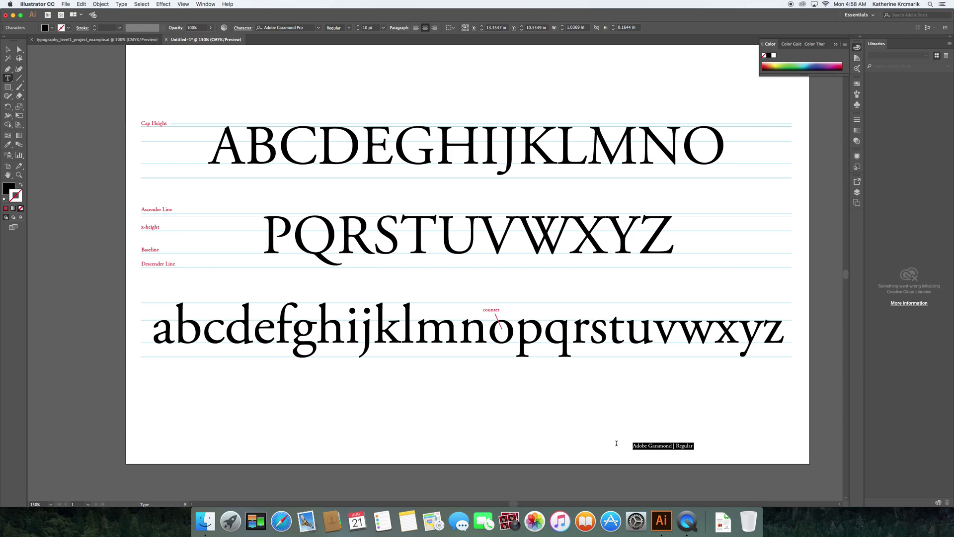
{"action": "left_click", "coordinate": [383, 27]}
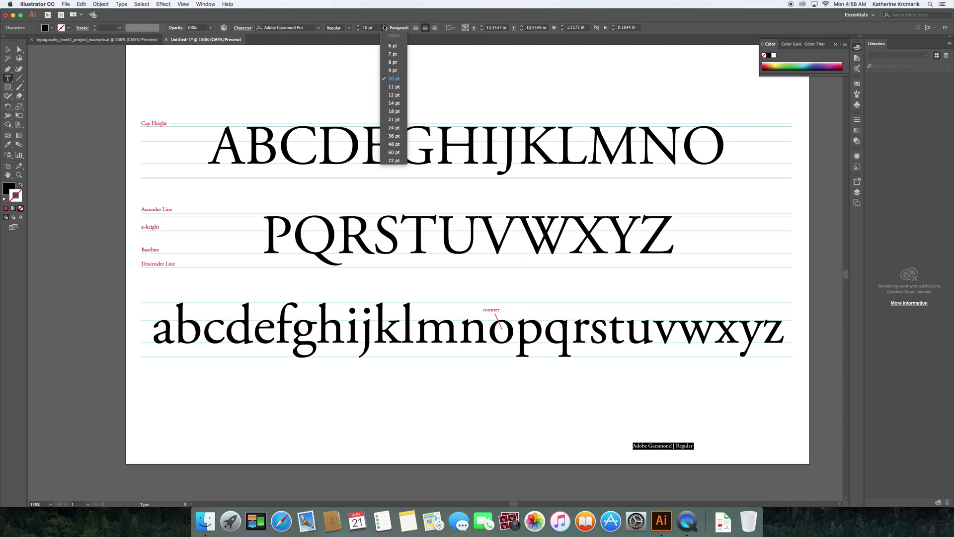
{"action": "left_click", "coordinate": [393, 126]}
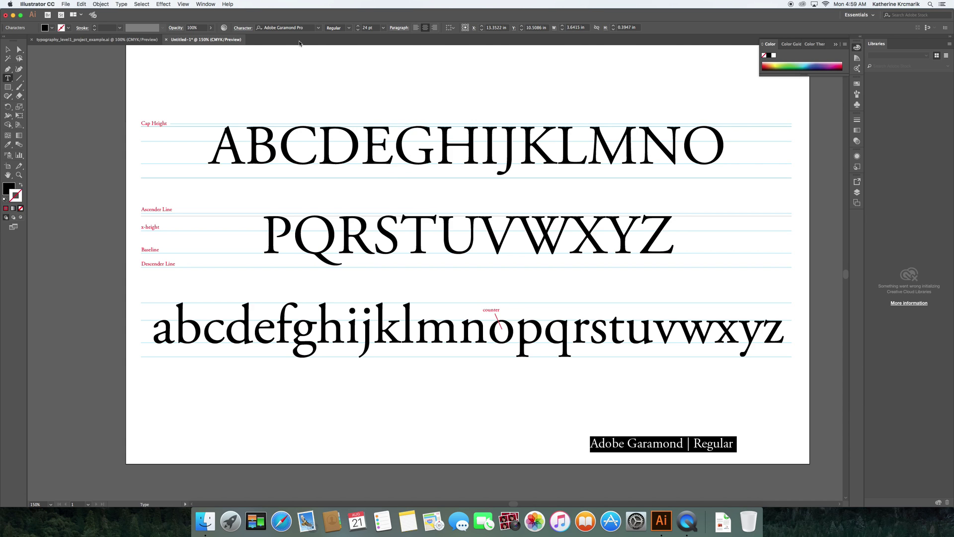
Check the caption's font size in the example poster and set the new caption to 18 pt.
{"action": "left_click", "coordinate": [97, 39]}
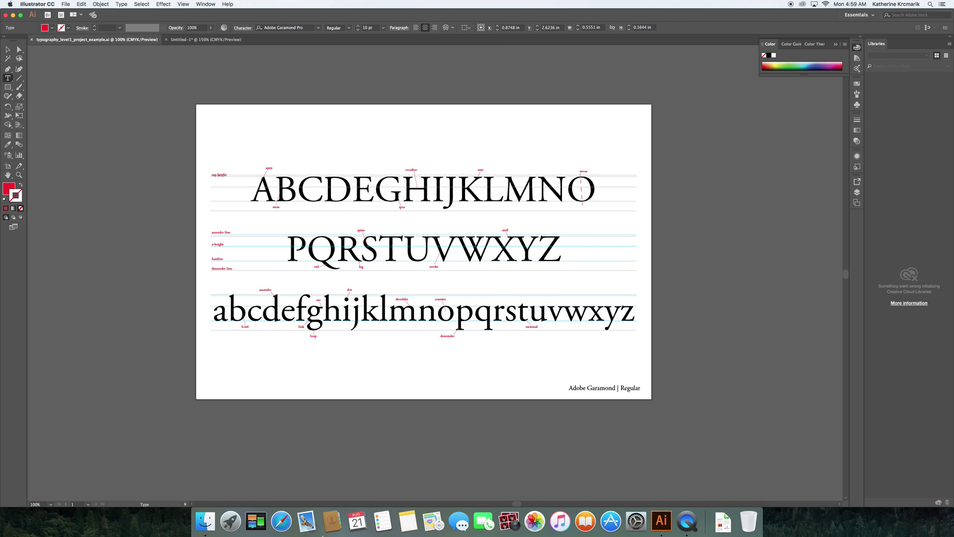
{"action": "left_click", "coordinate": [575, 390]}
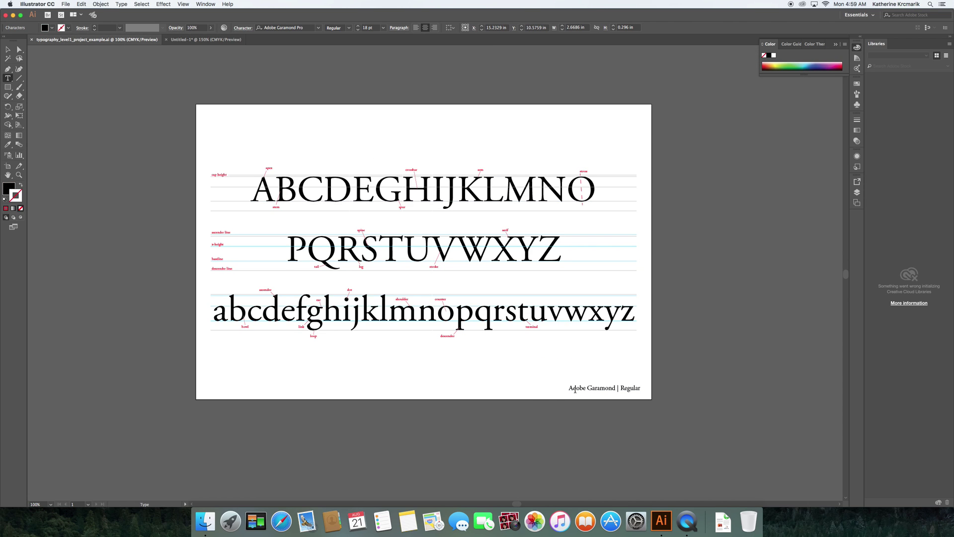
{"action": "left_click", "coordinate": [205, 39]}
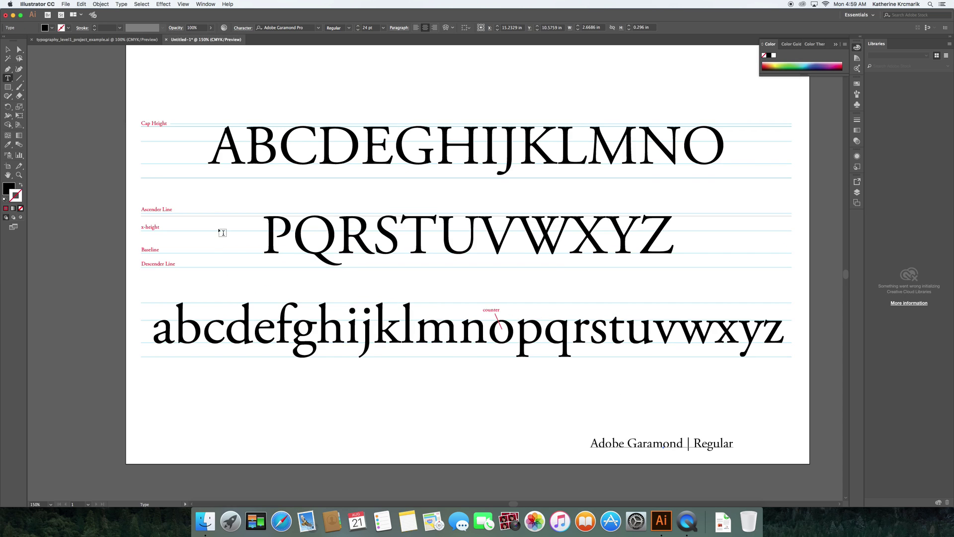
{"action": "left_click_drag", "start_coordinate": [591, 444], "coordinate": [736, 443]}
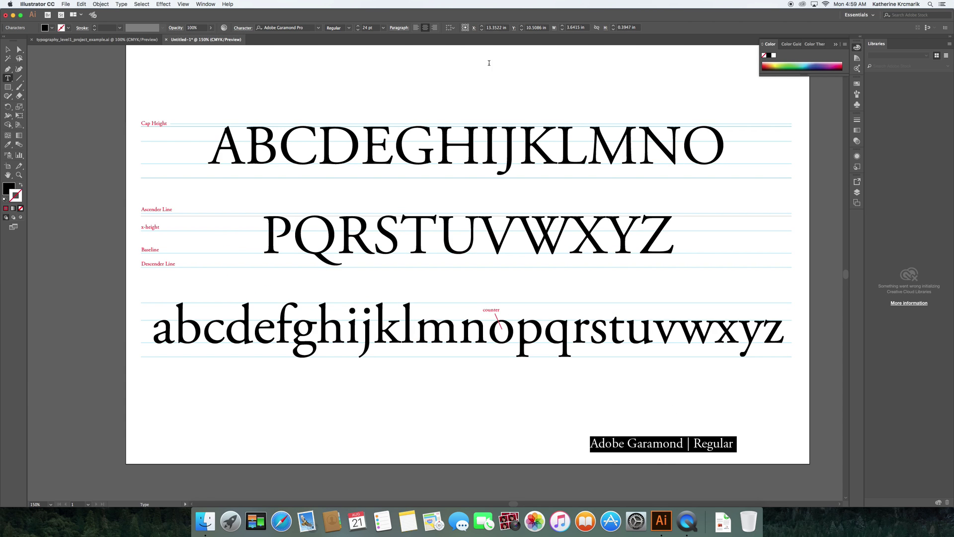
{"action": "left_click", "coordinate": [384, 27]}
{"action": "left_click", "coordinate": [396, 112]}
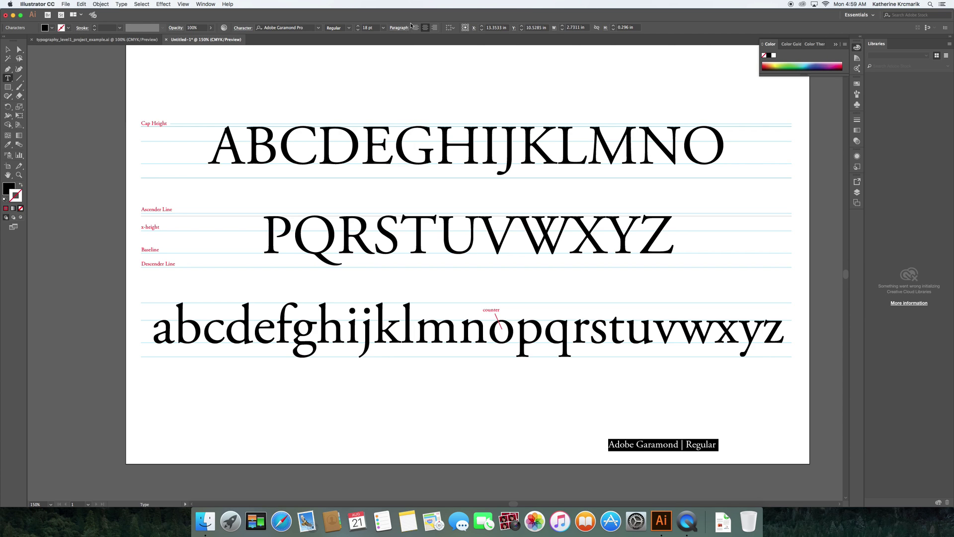
Move the typeface caption into the artboard's lower-right corner and deselect it.
{"action": "left_click", "coordinate": [8, 51]}
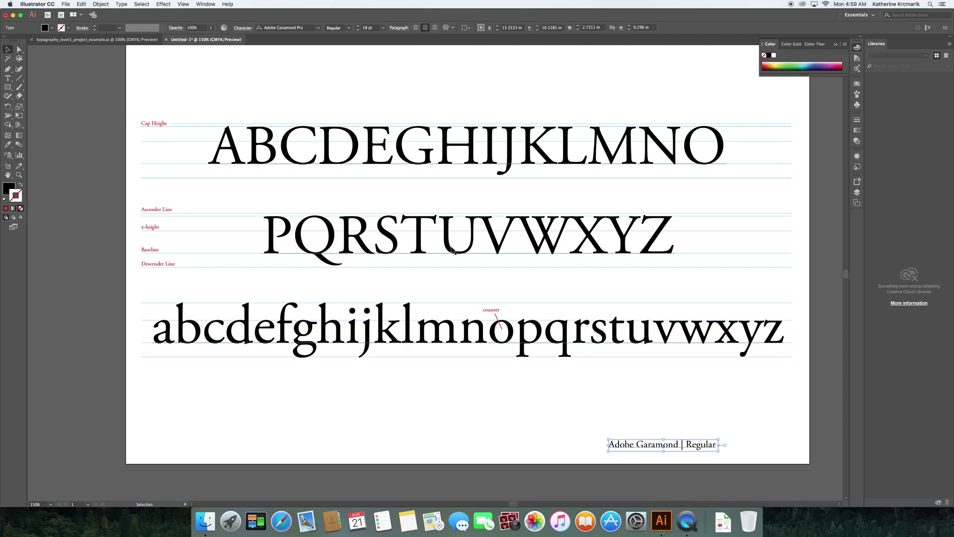
{"action": "left_click_drag", "start_coordinate": [651, 448], "coordinate": [738, 455]}
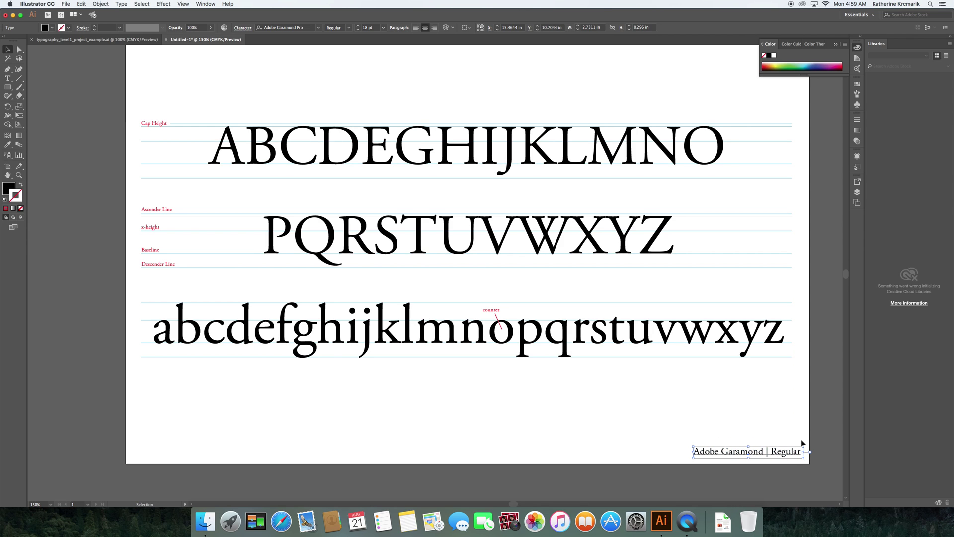
{"action": "left_click", "coordinate": [823, 427]}
{"action": "scroll", "coordinate": [823, 427], "scroll_direction": "right", "scroll_amount": 2}
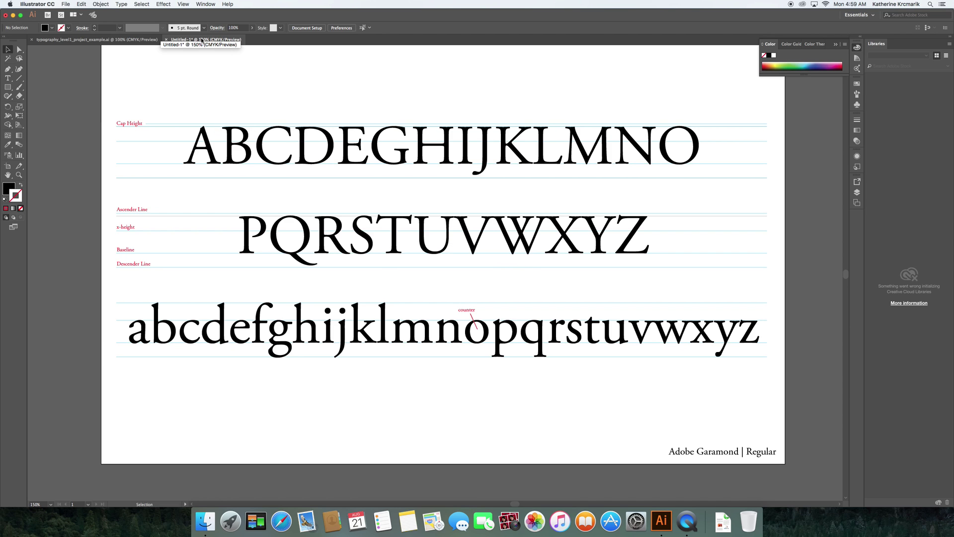
Save the poster to the Desktop as an Adobe Illustrator file named with the author's surname plus "_typography_level1", and minimise the window.
{"action": "left_click", "coordinate": [66, 4]}
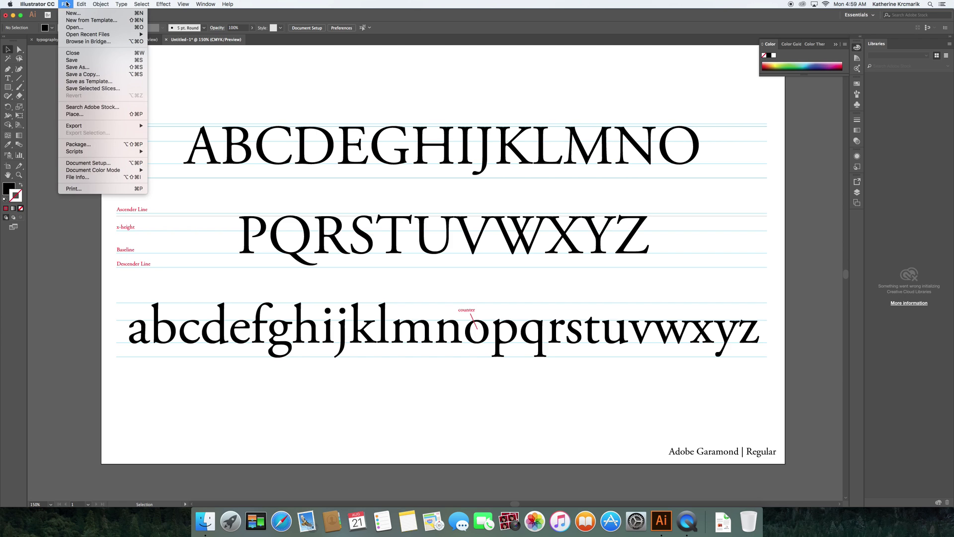
{"action": "left_click", "coordinate": [83, 57]}
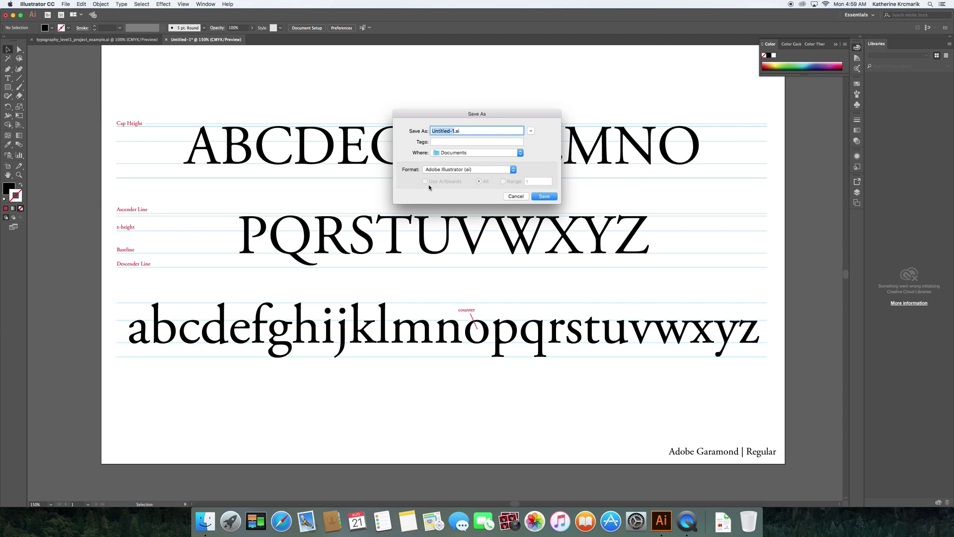
{"action": "key", "text": "BackSpace"}
{"action": "type", "text": "krcmarik_typography_level1"}
{"action": "left_click", "coordinate": [531, 131]}
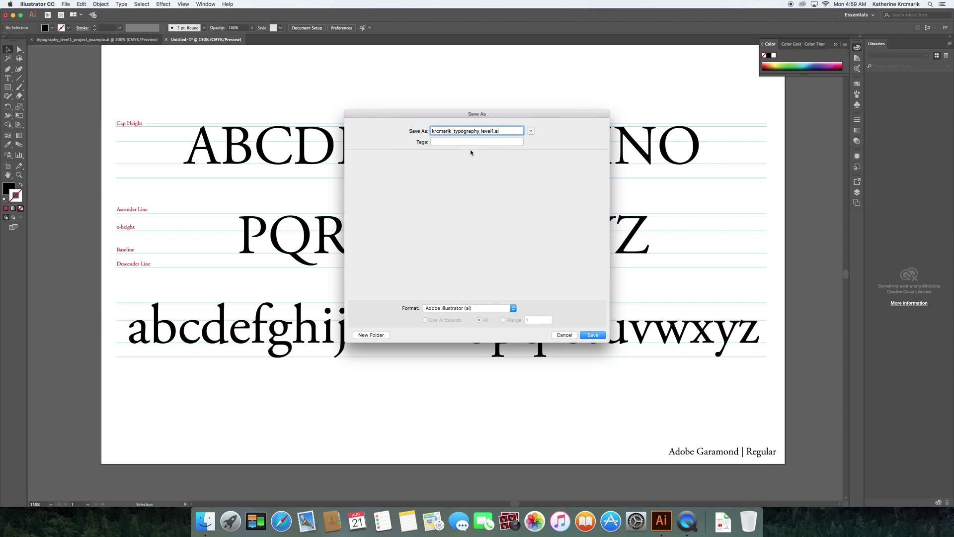
{"action": "left_click", "coordinate": [460, 160]}
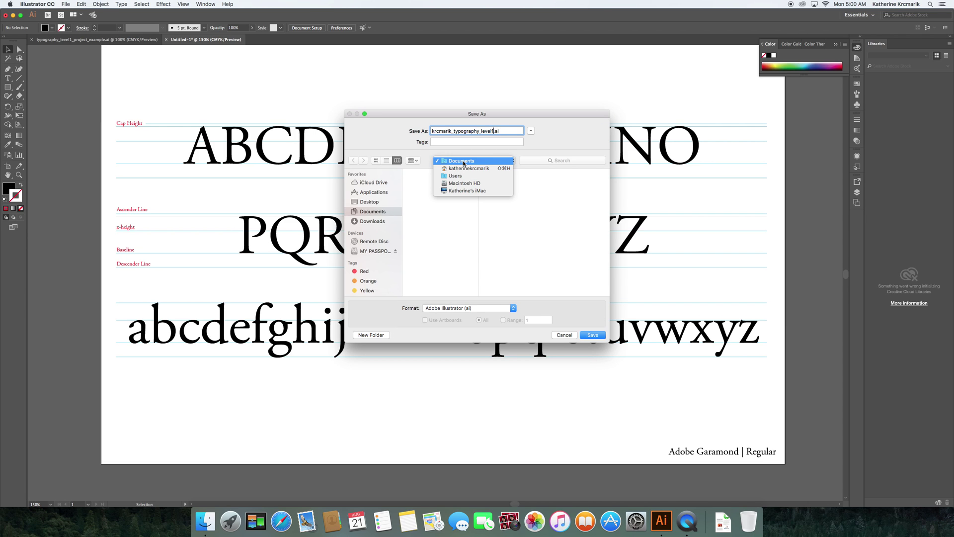
{"action": "left_click", "coordinate": [369, 203]}
{"action": "left_click", "coordinate": [369, 203]}
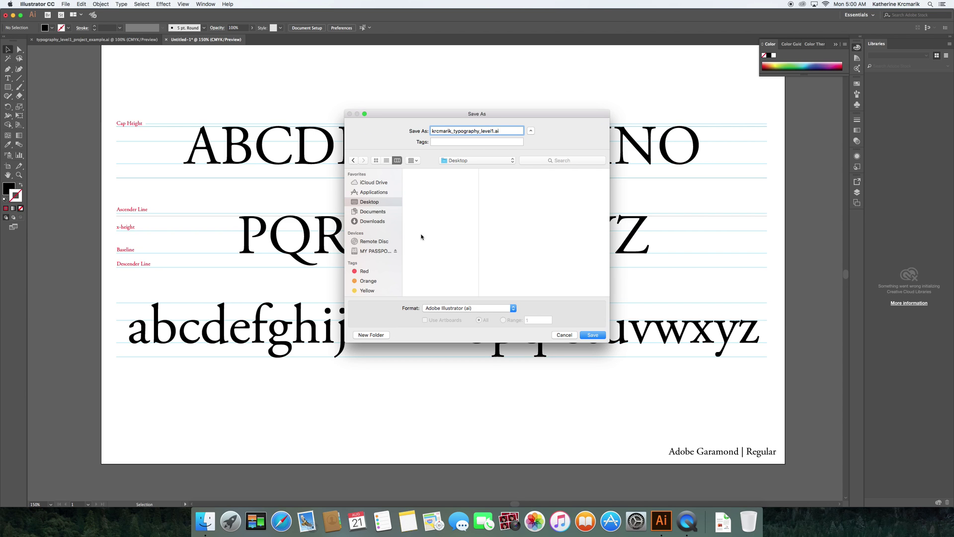
{"action": "left_click", "coordinate": [593, 335]}
{"action": "left_click", "coordinate": [566, 369]}
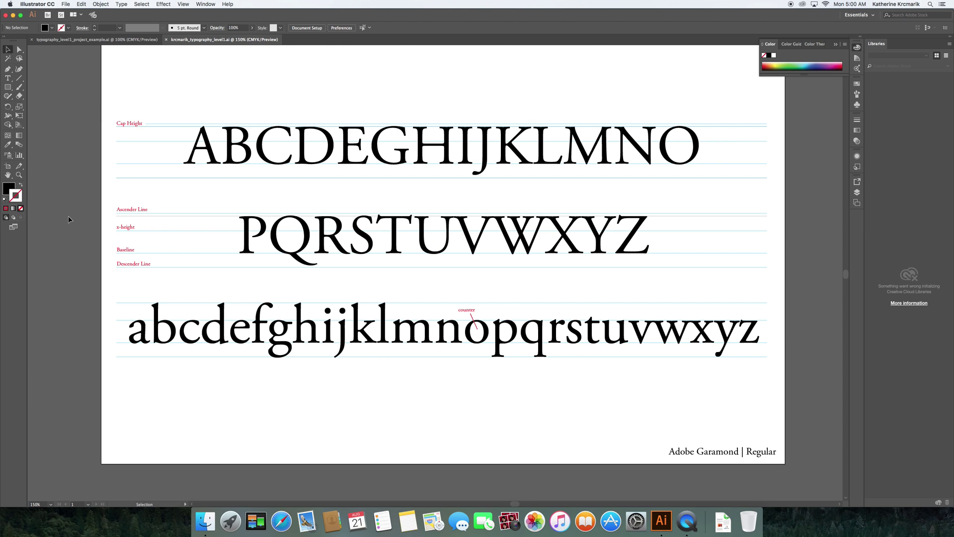
{"action": "left_click", "coordinate": [13, 15]}
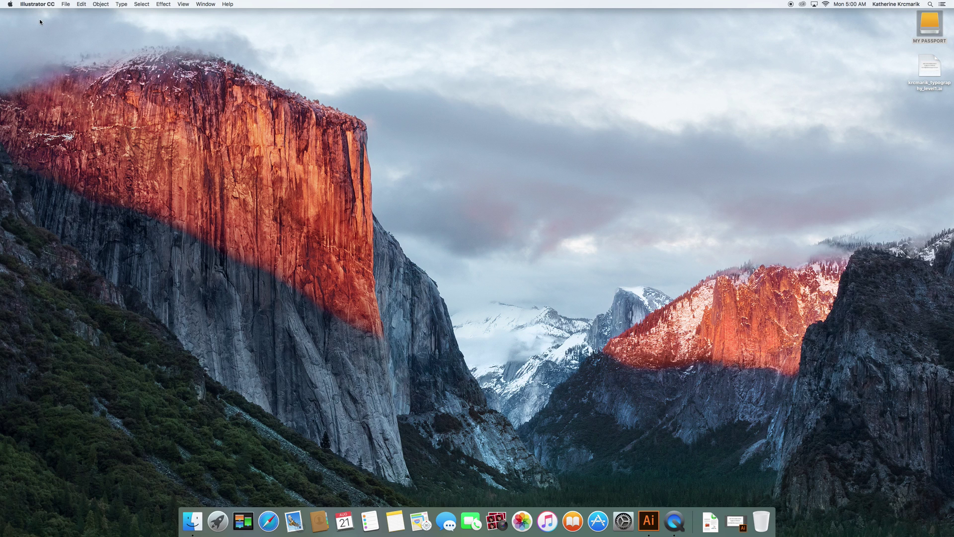